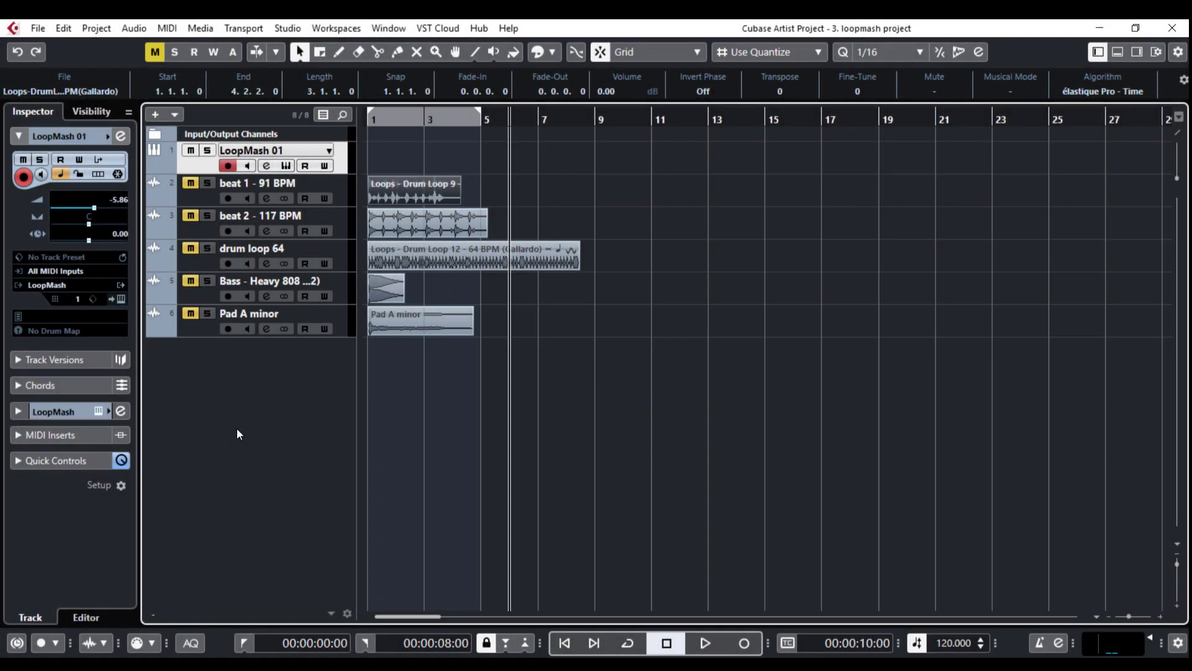
- Open the LoopMash 2 editor, review Audio Parameters and Performance Controls, and return to Slice Selection
click(118, 299)
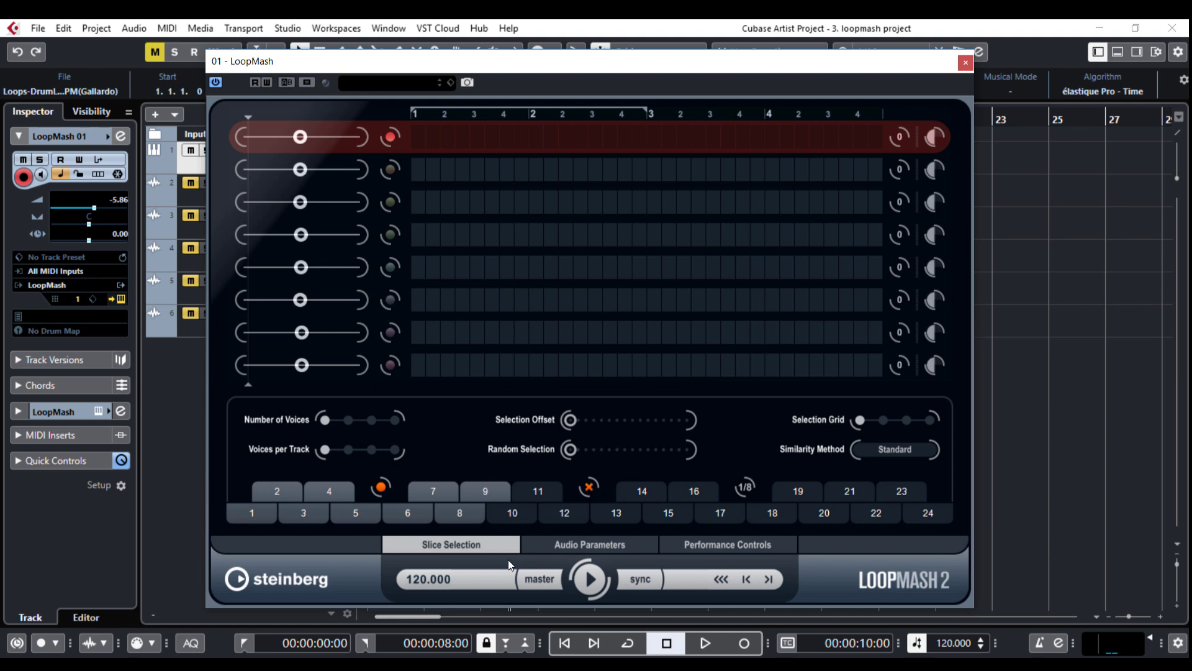
click(556, 551)
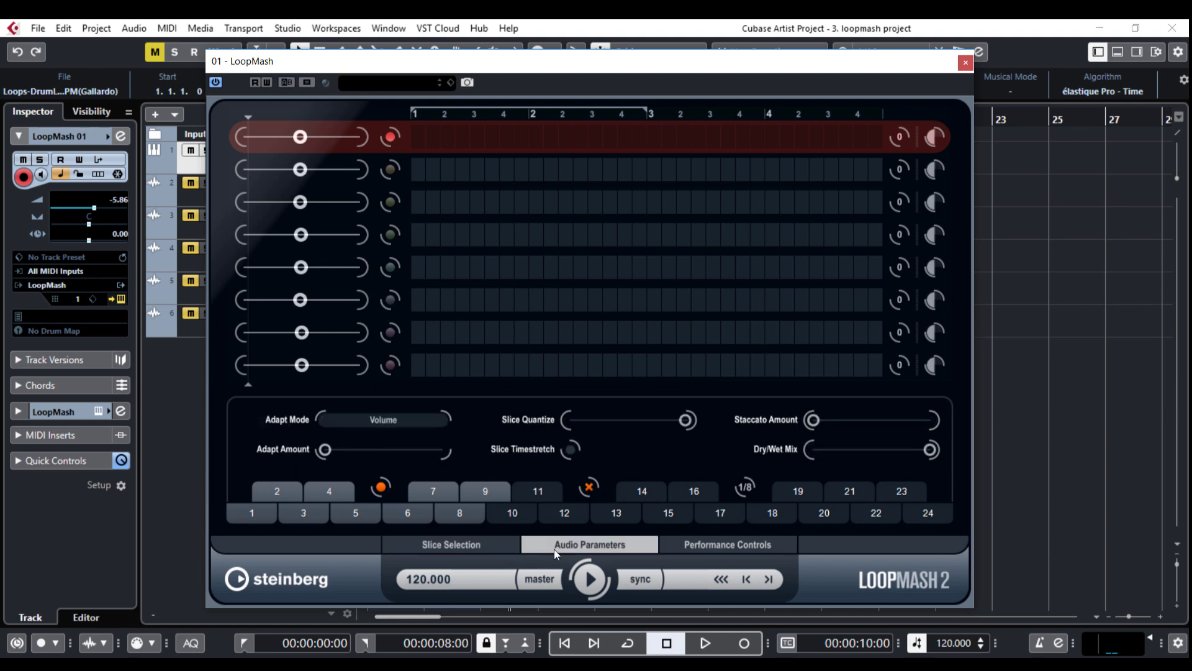
click(709, 547)
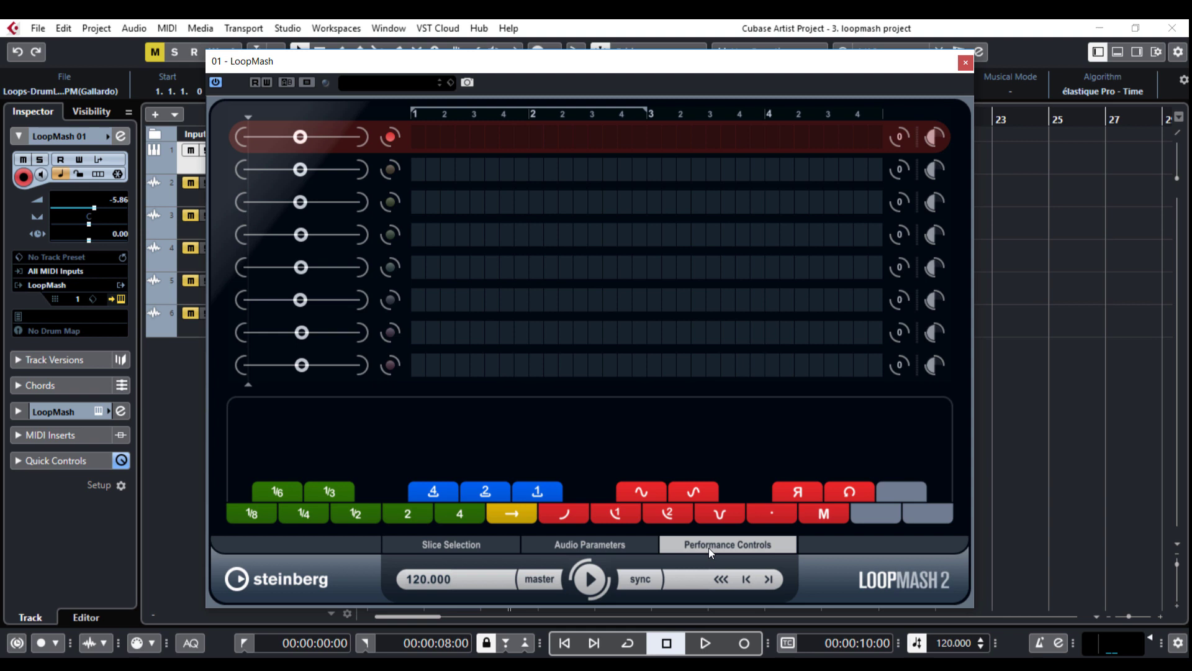
click(511, 552)
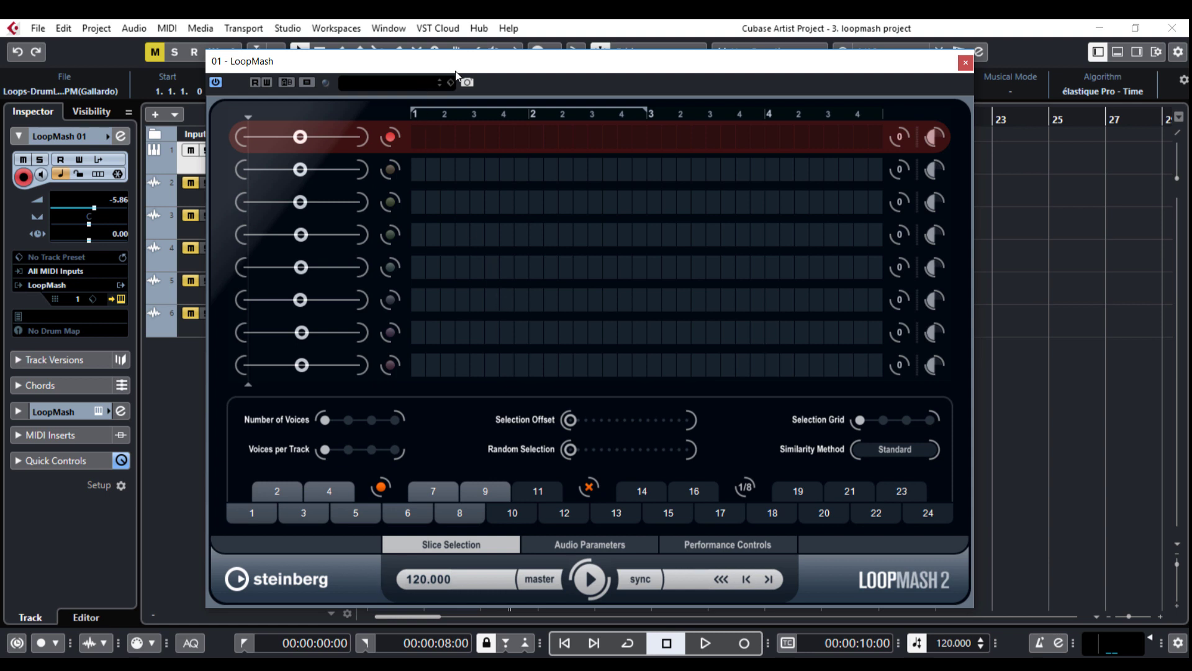
- Drop the beat 1 event into LoopMash's first lane, moving the window aside and back
drag(469, 71, 675, 75)
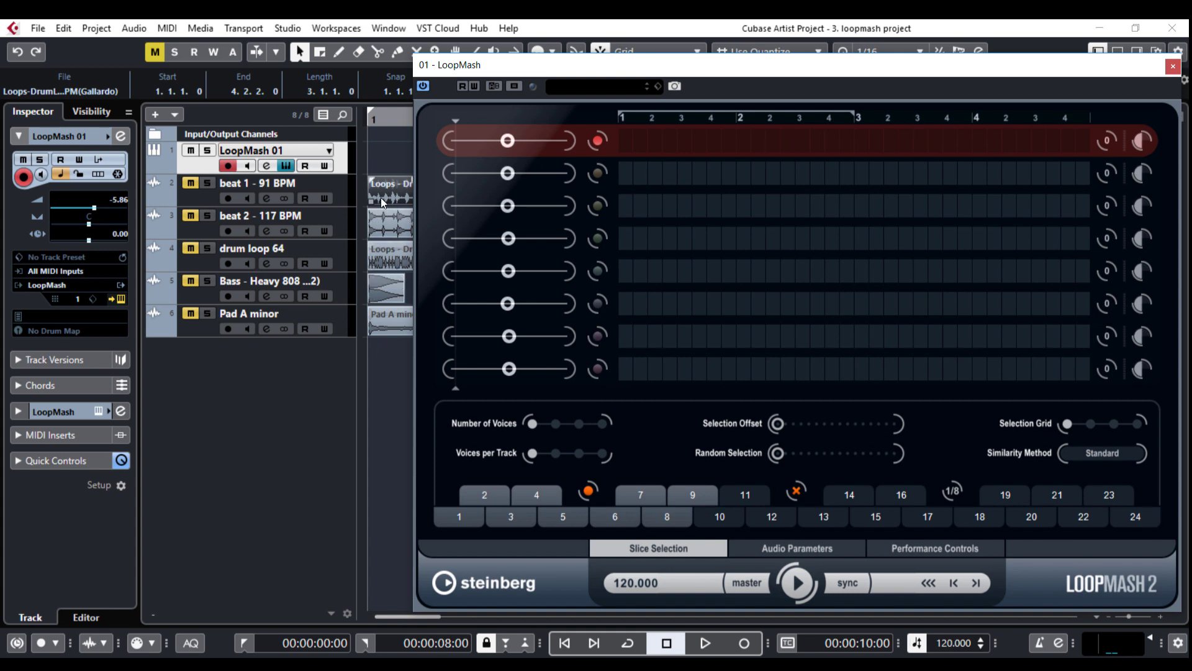
drag(381, 197, 626, 142)
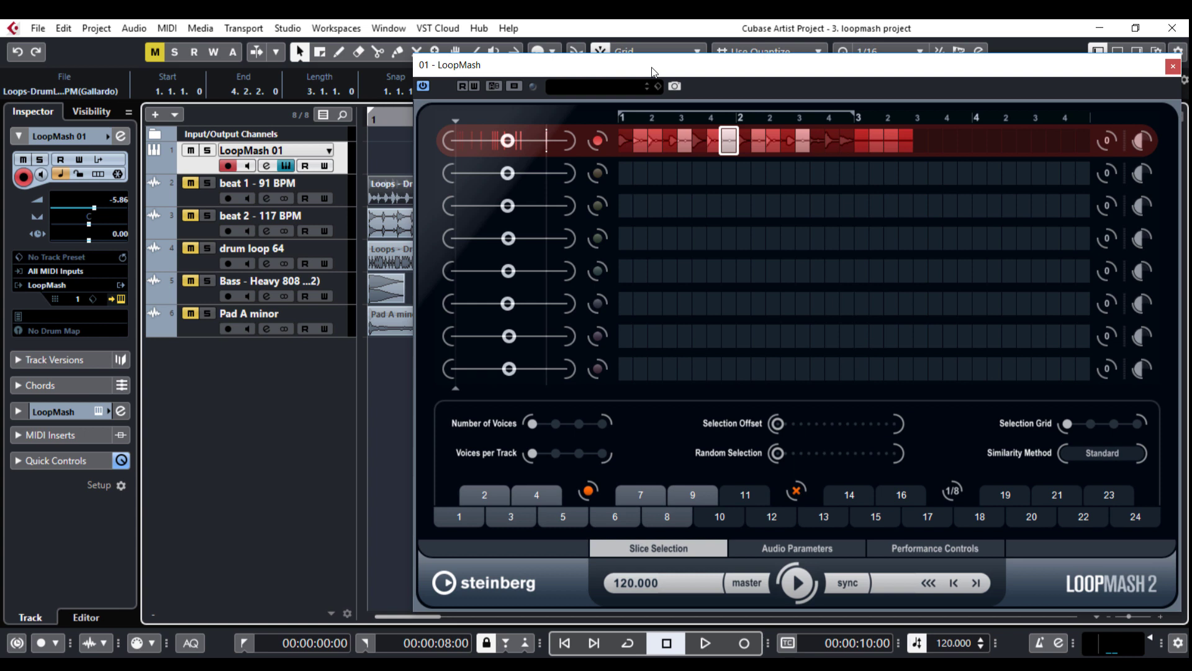
drag(652, 71, 475, 62)
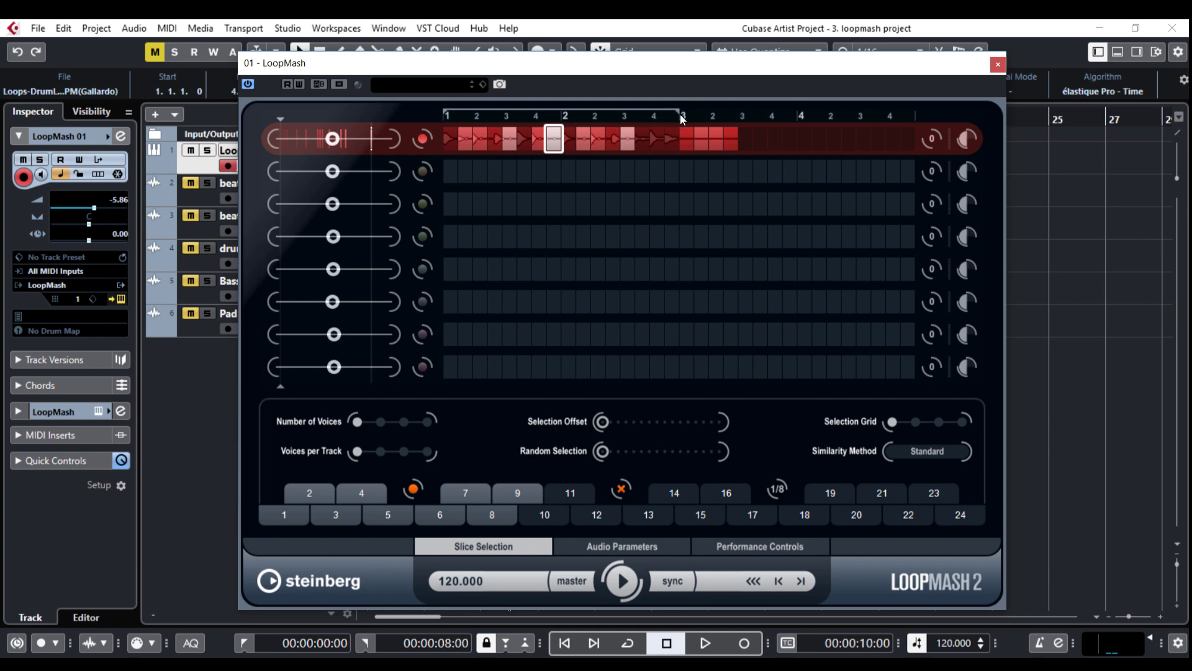
- Audition the beat 1 loop, adopt the master tempo, then set it to exactly 90 BPM
click(621, 577)
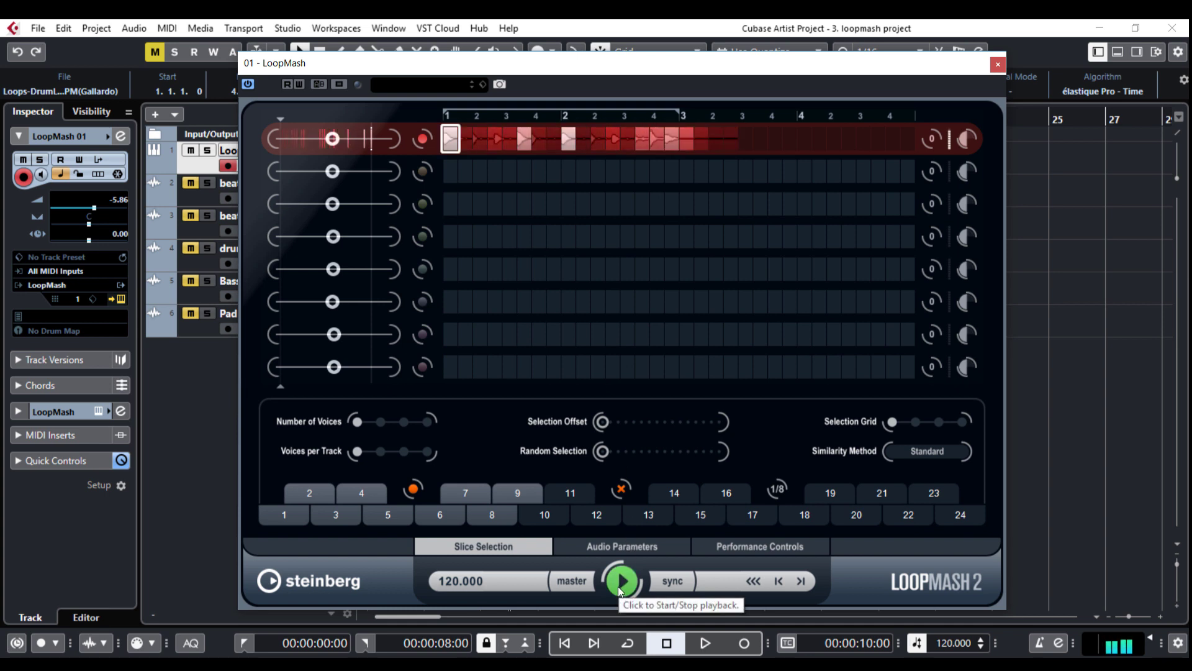
click(617, 586)
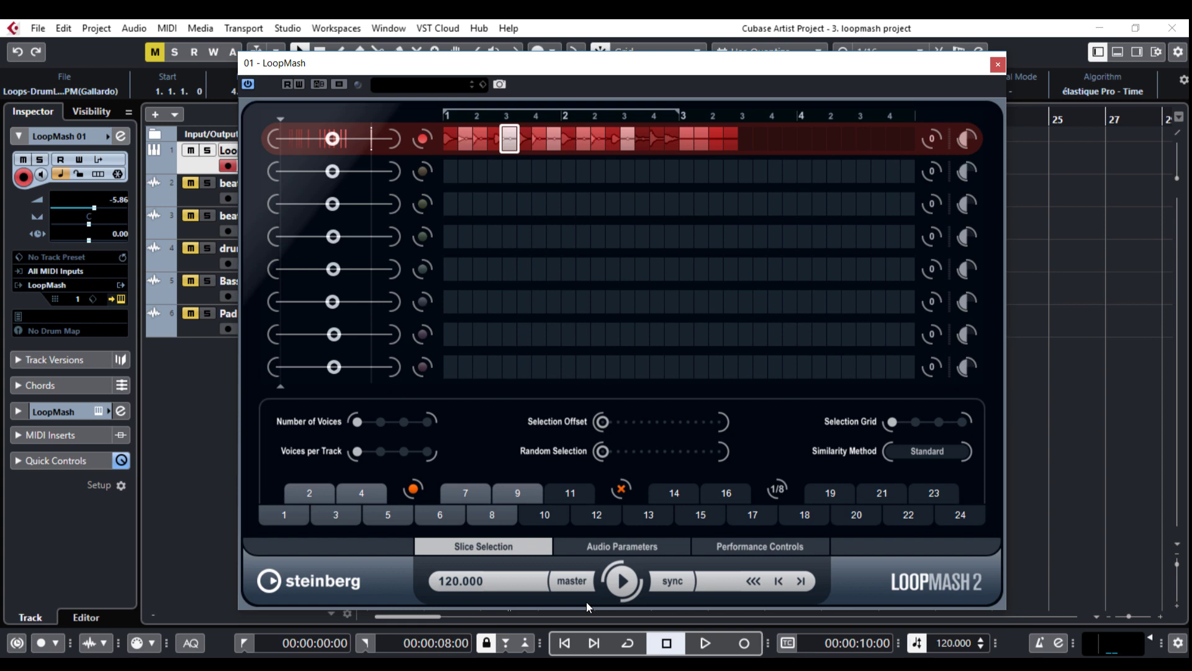
click(568, 579)
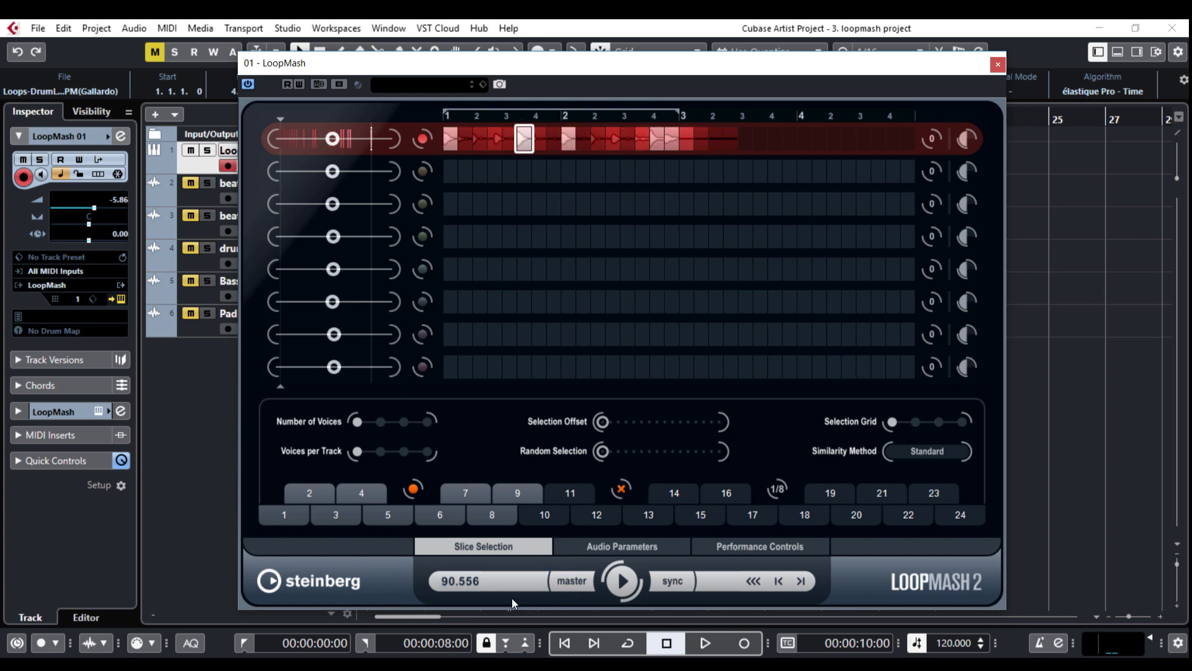
click(625, 587)
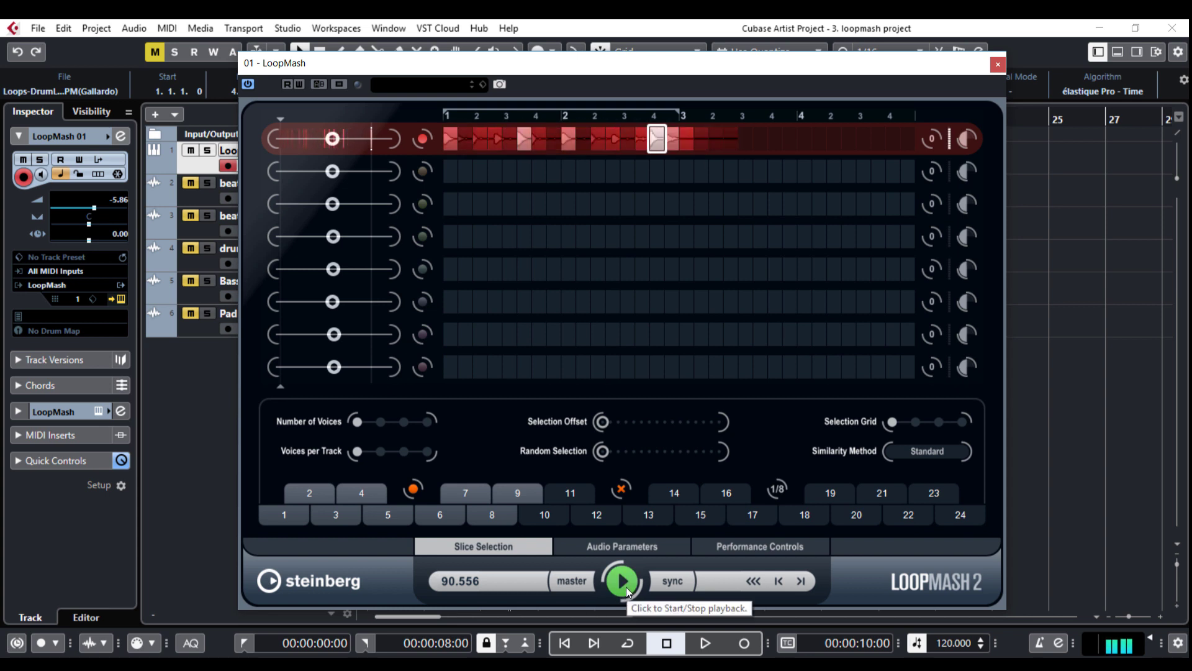
double_click(475, 582)
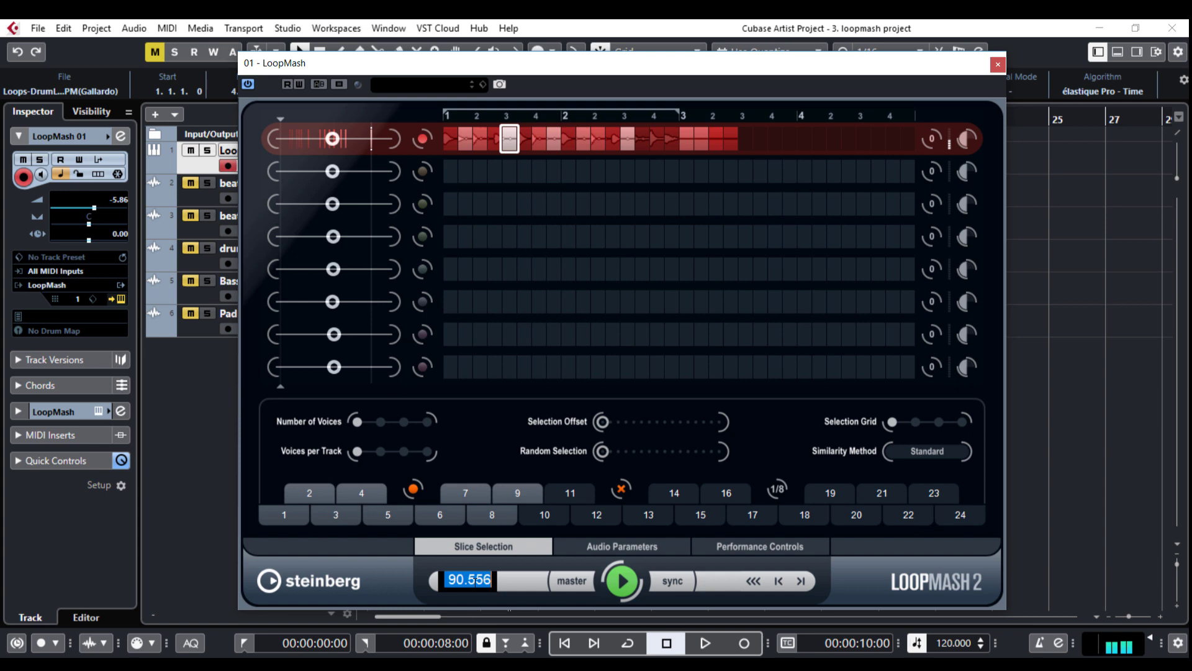
text(90)
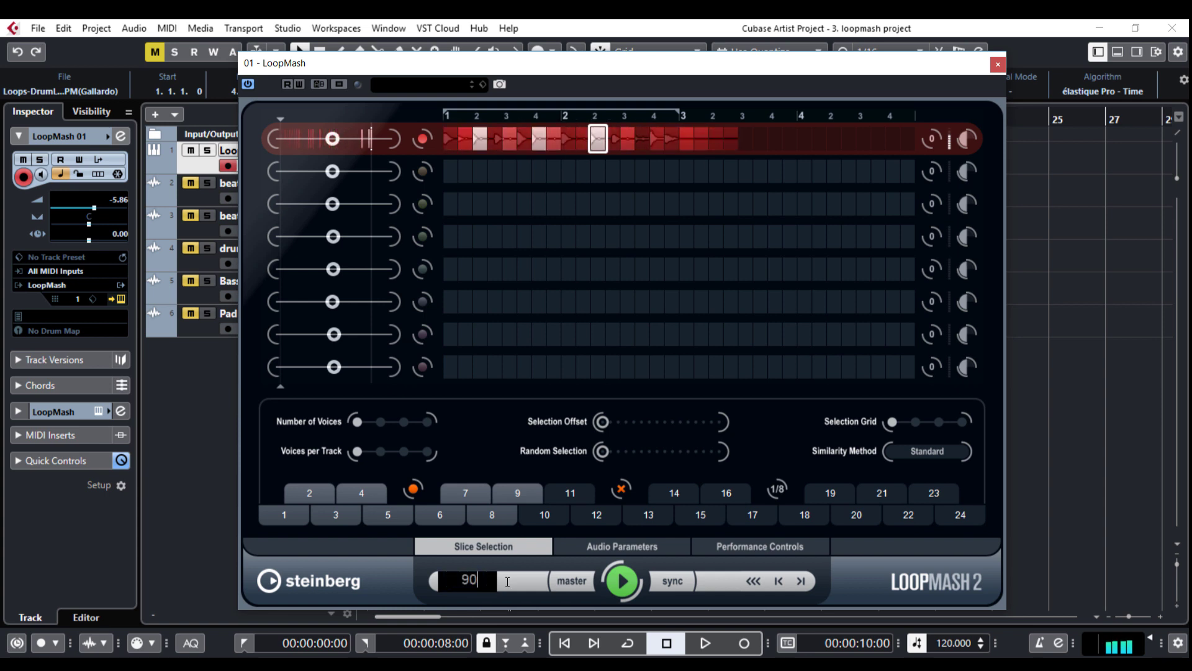
key(Return)
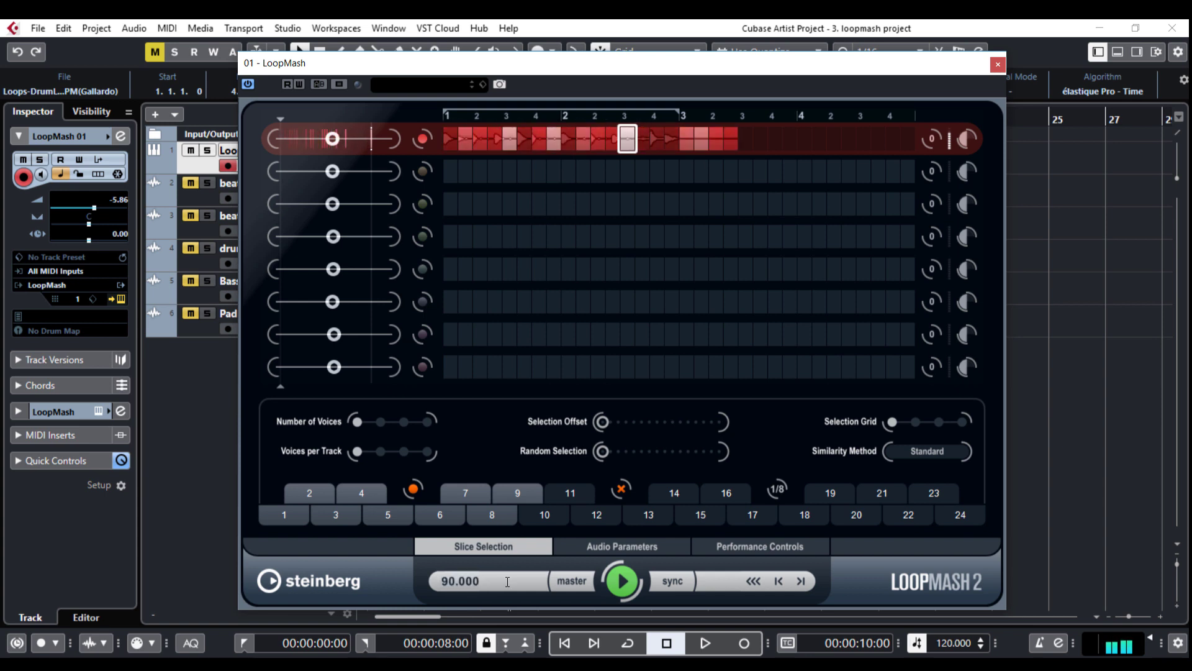
click(623, 585)
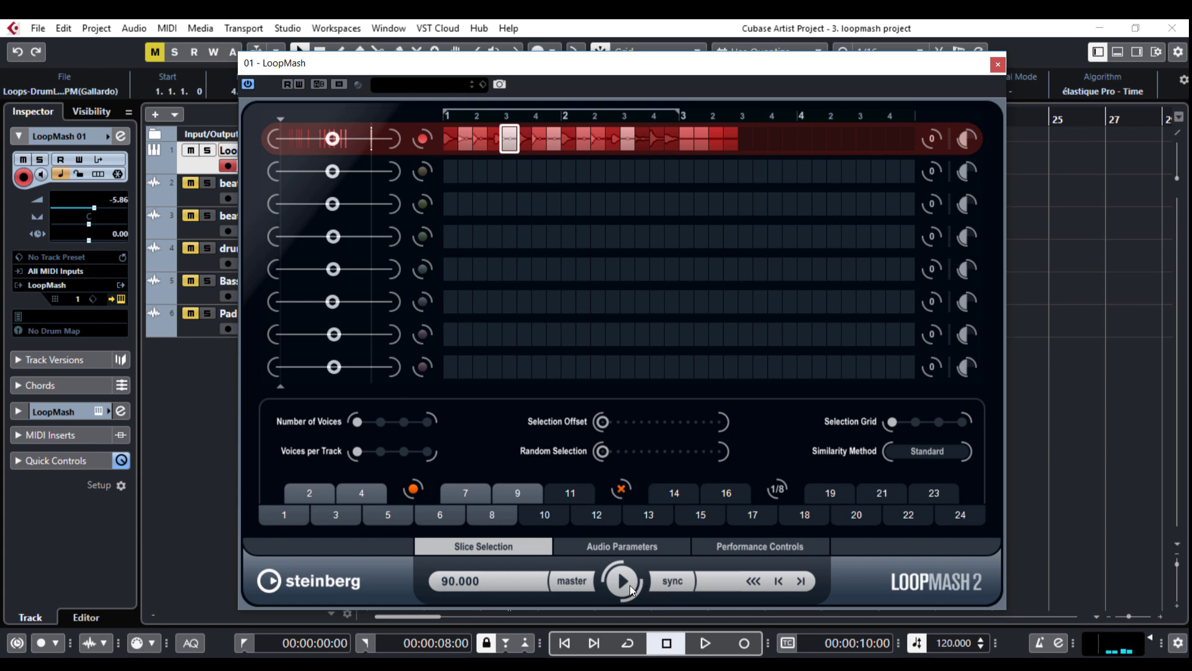
click(668, 584)
click(669, 584)
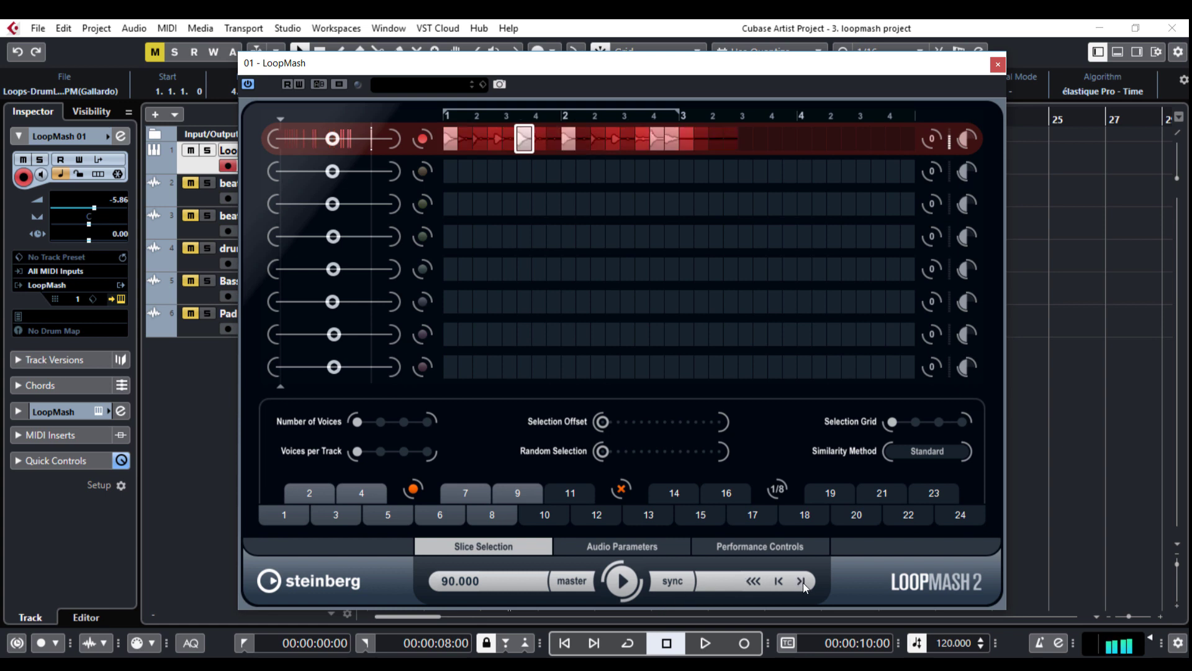
click(783, 581)
click(622, 580)
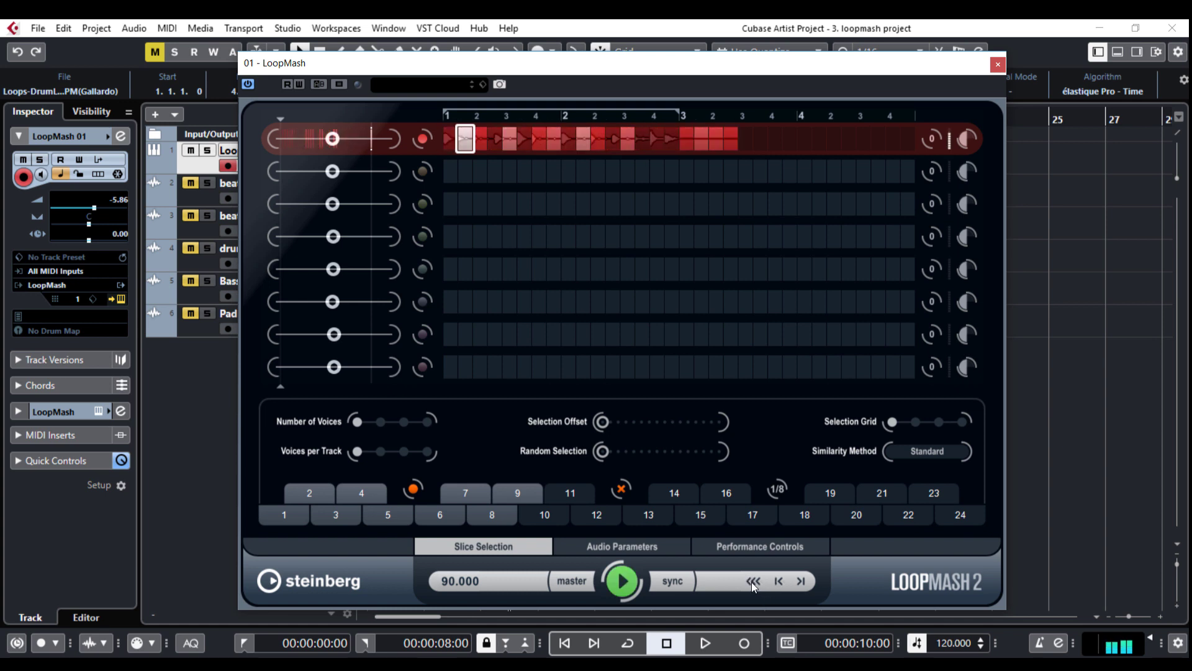
click(622, 587)
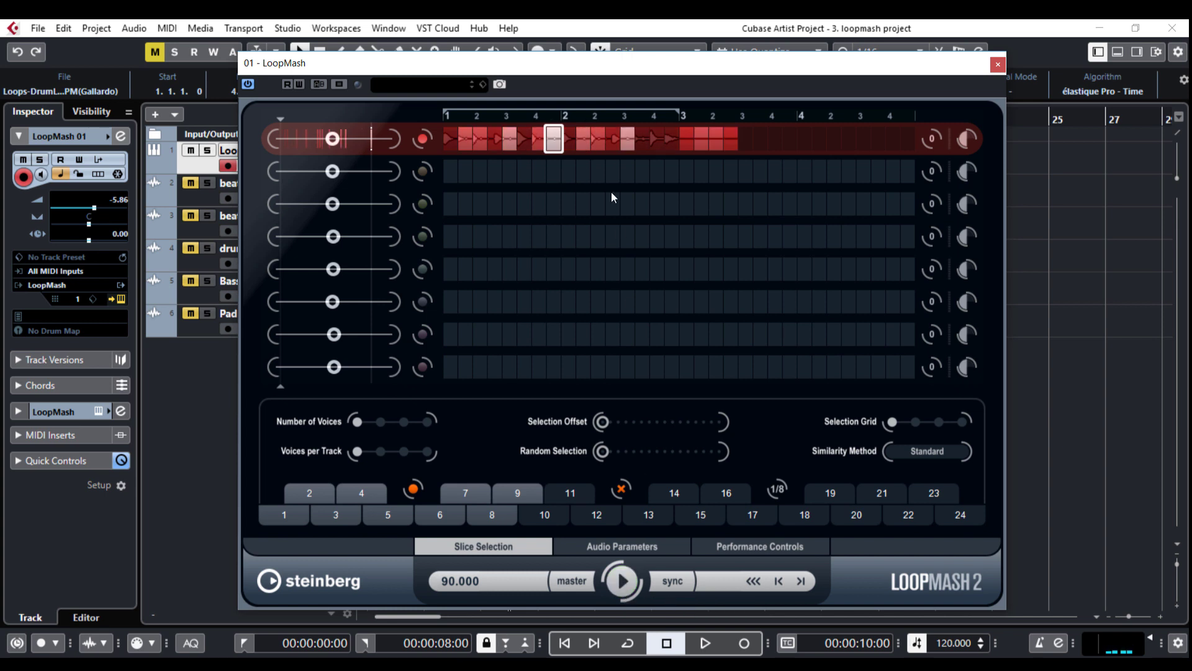
click(517, 138)
click(618, 580)
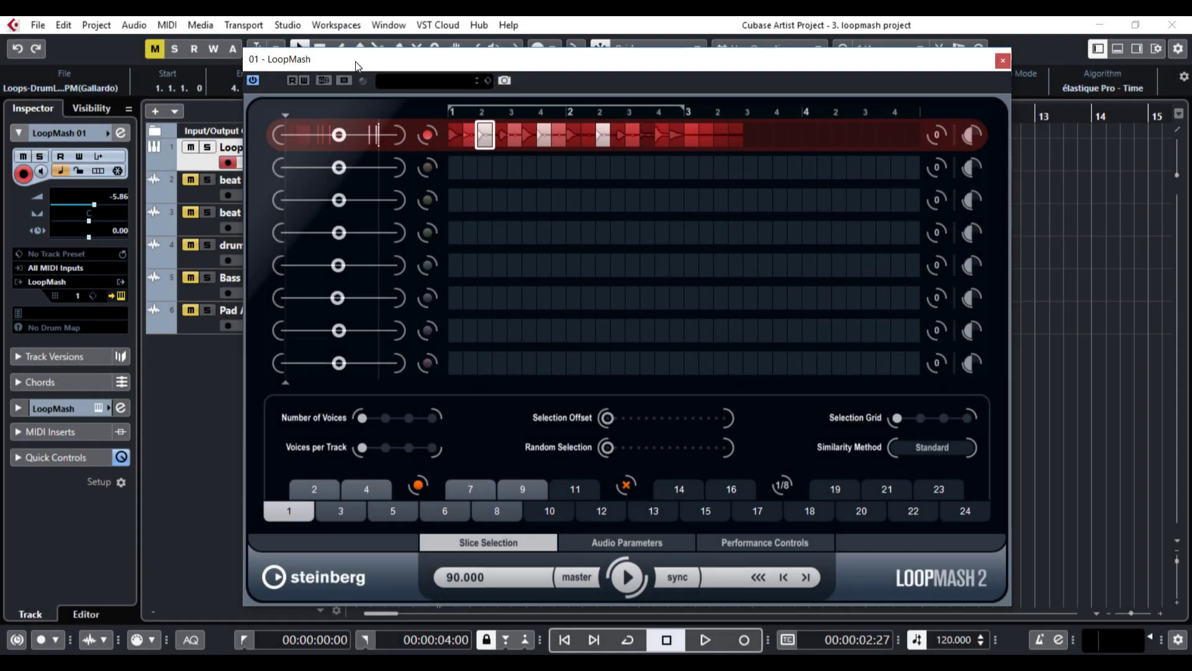
- Place the beat 2 event in LoopMash's second lane and audition both loops together
drag(355, 61, 564, 83)
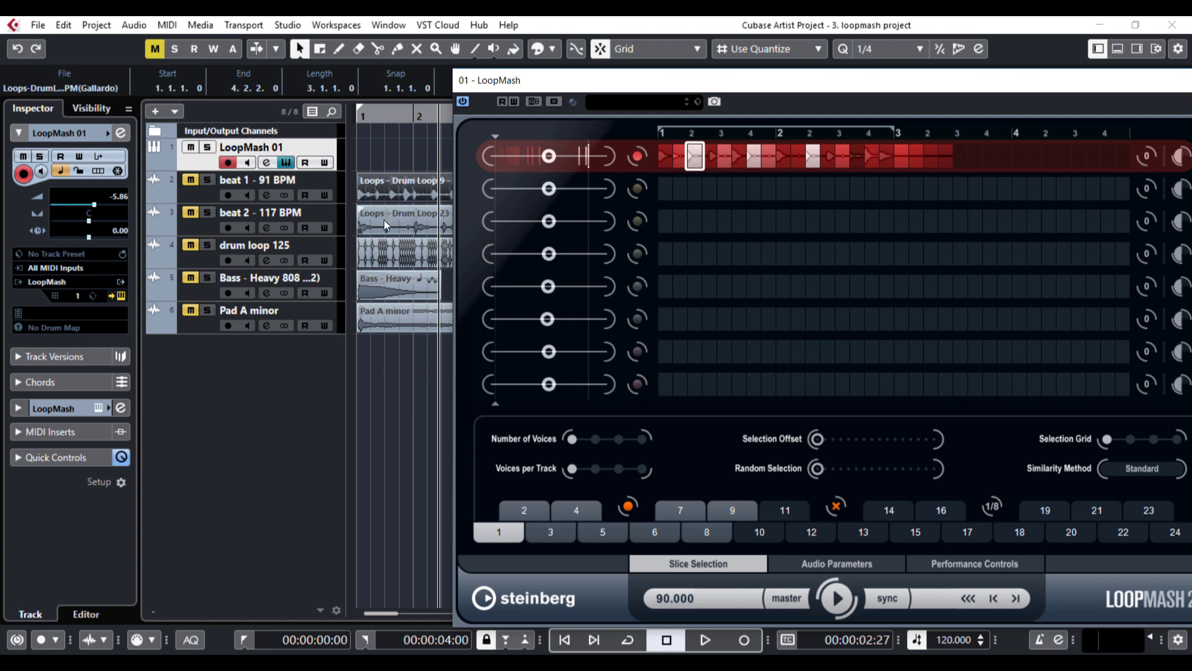
drag(376, 218, 662, 188)
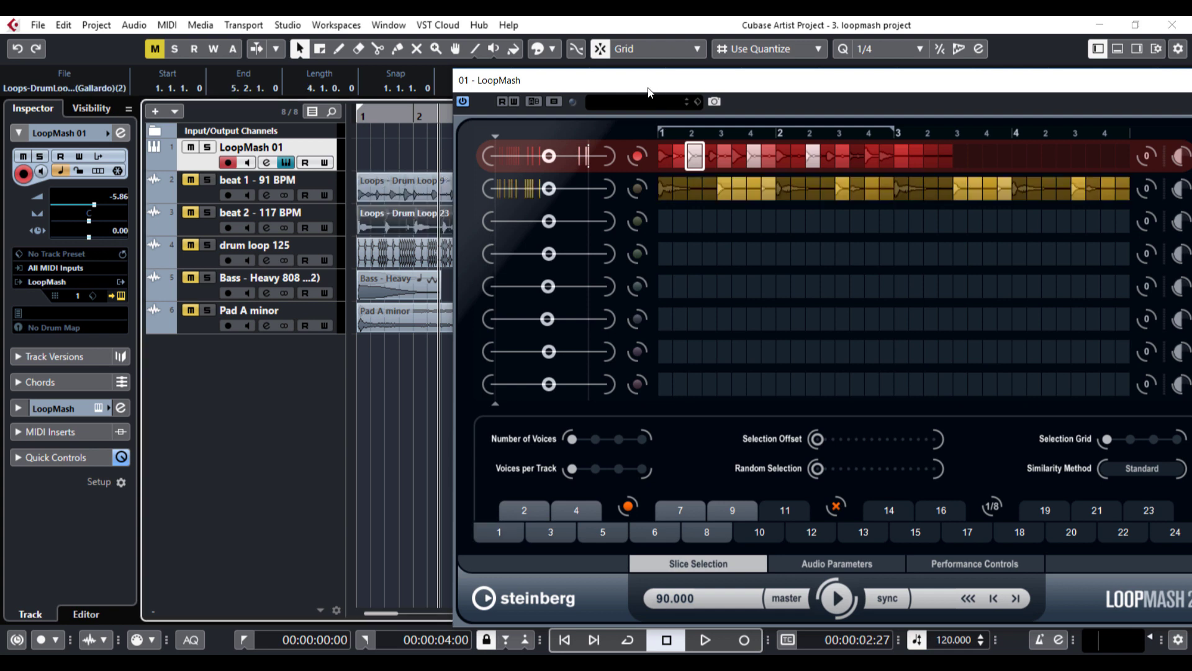
drag(622, 78, 431, 41)
click(647, 561)
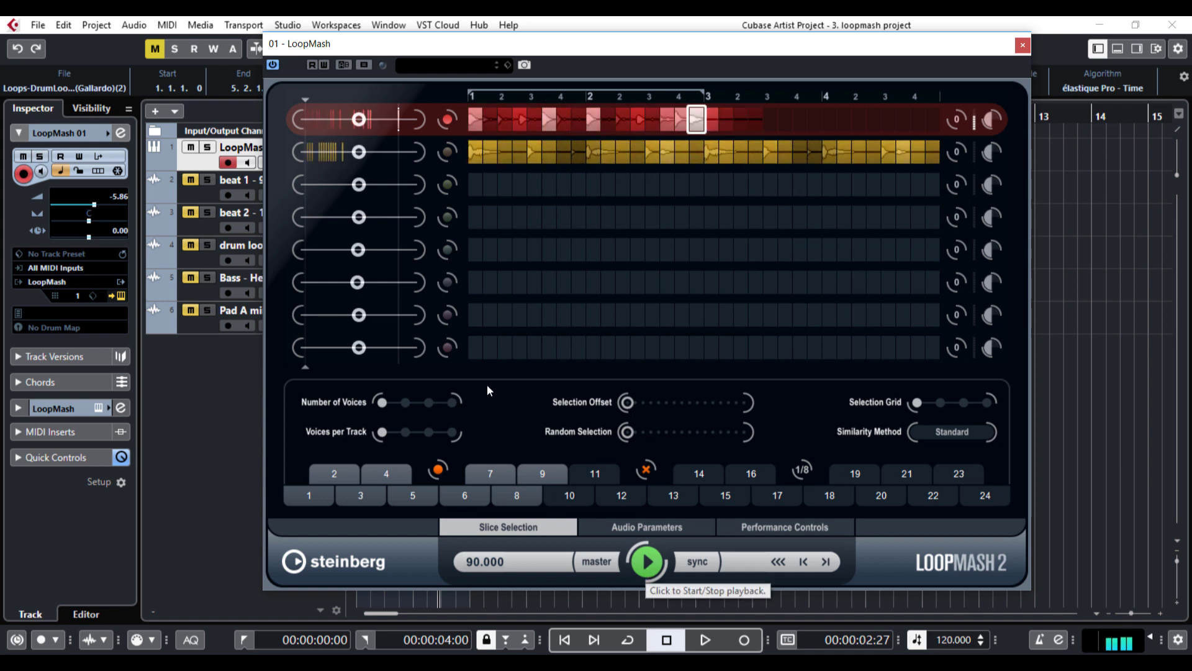
click(647, 562)
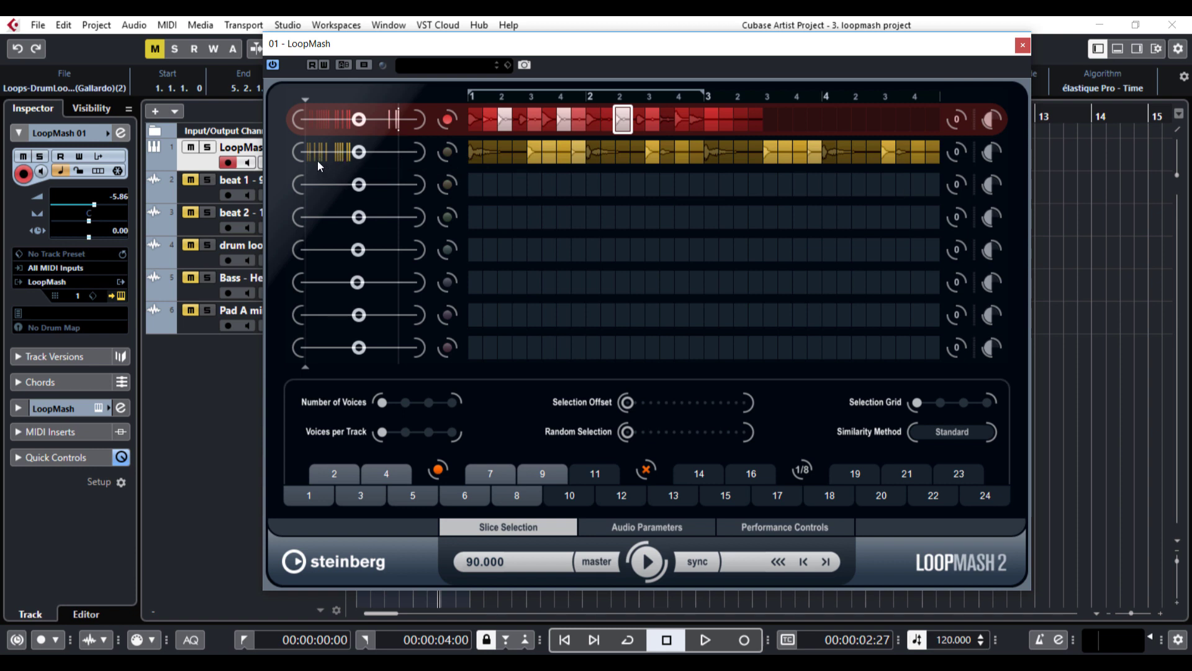
- Push track 2's similarity to maximum, nudge track 1's up slightly, and restart playback
drag(358, 159, 319, 162)
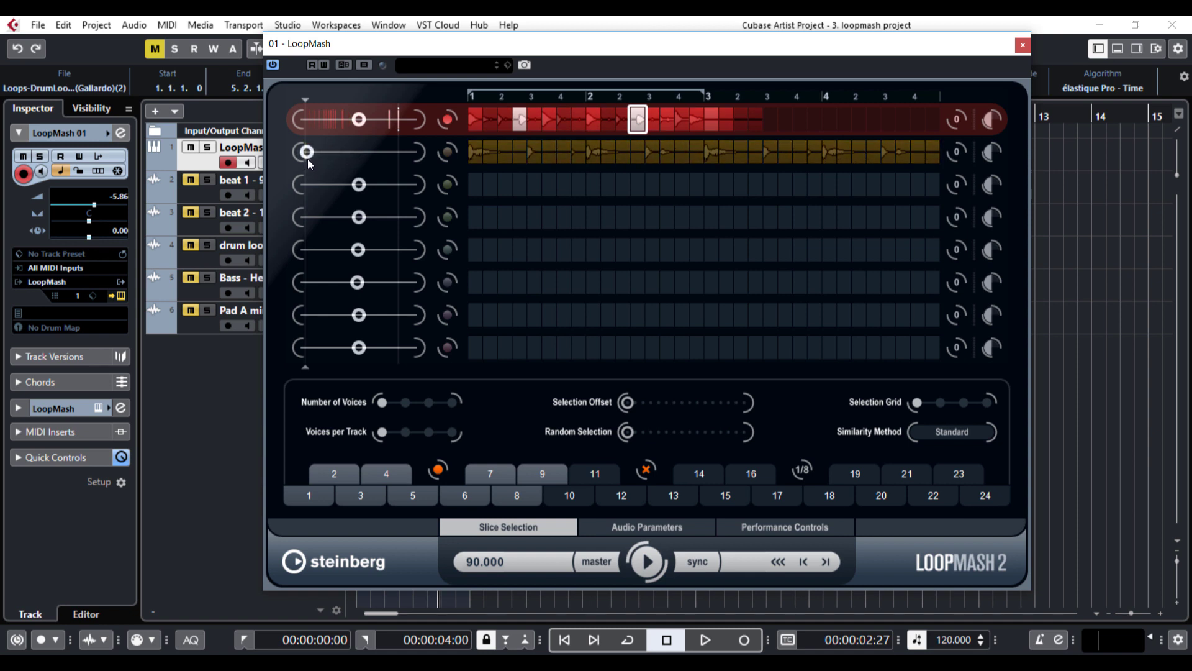
drag(326, 158, 389, 170)
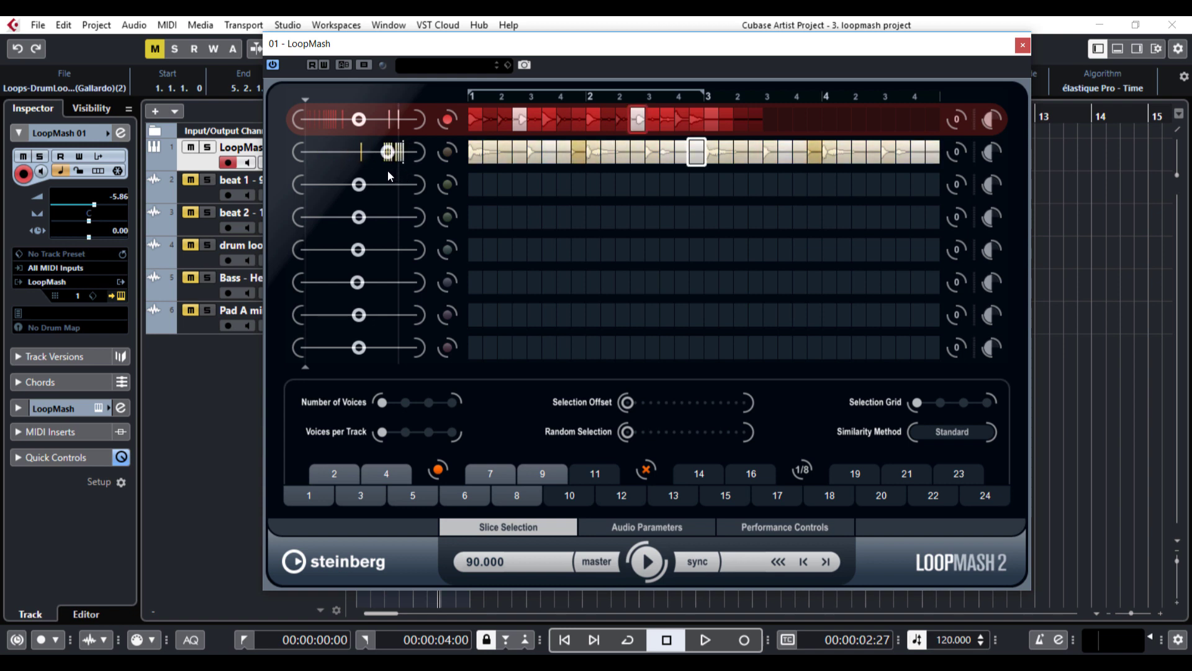
drag(363, 127, 373, 127)
click(646, 562)
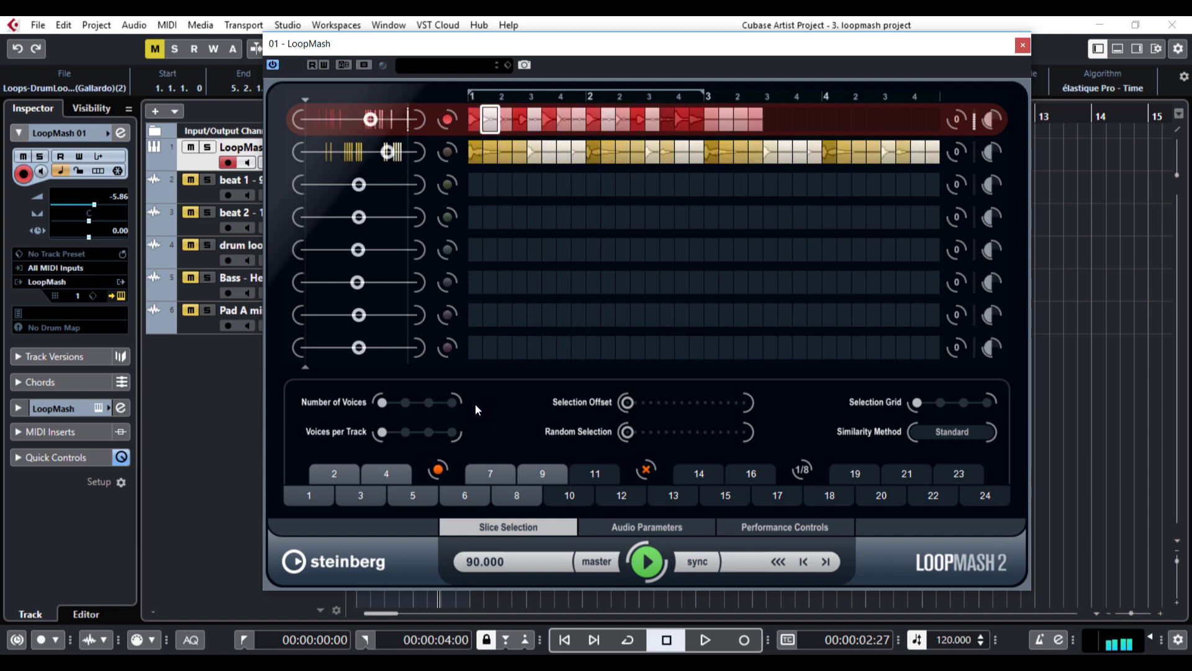
- Set Number of Voices to 2, shift the selection offset one step, and choose Relative similarity
click(405, 404)
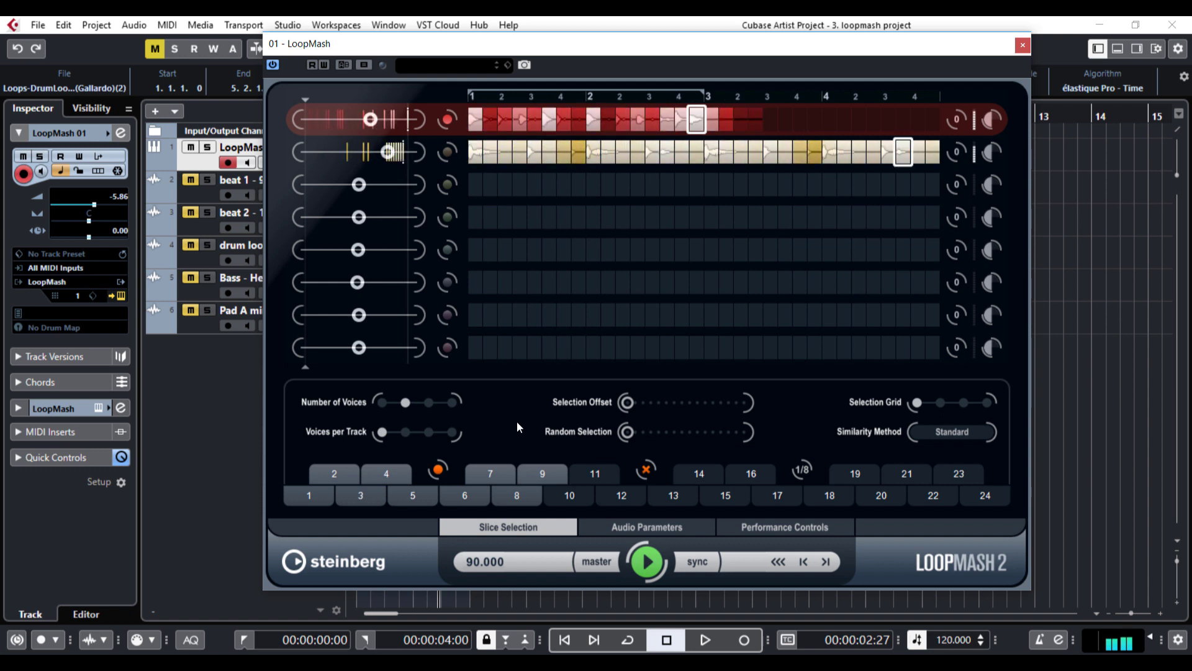
drag(628, 409, 638, 408)
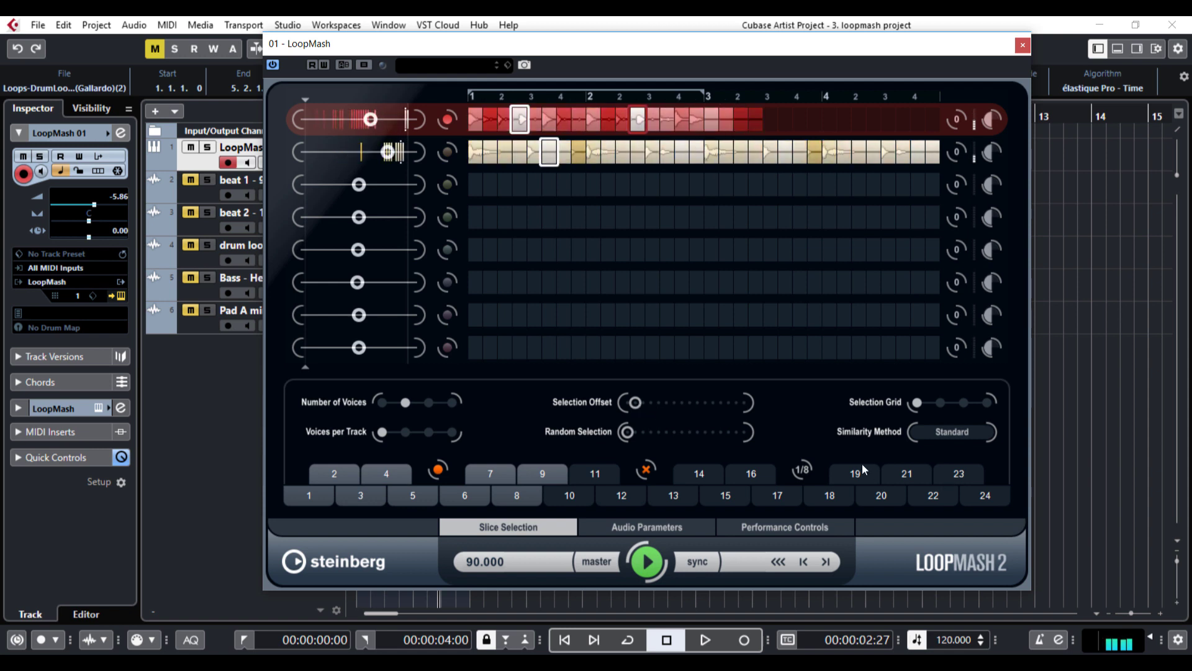
click(931, 436)
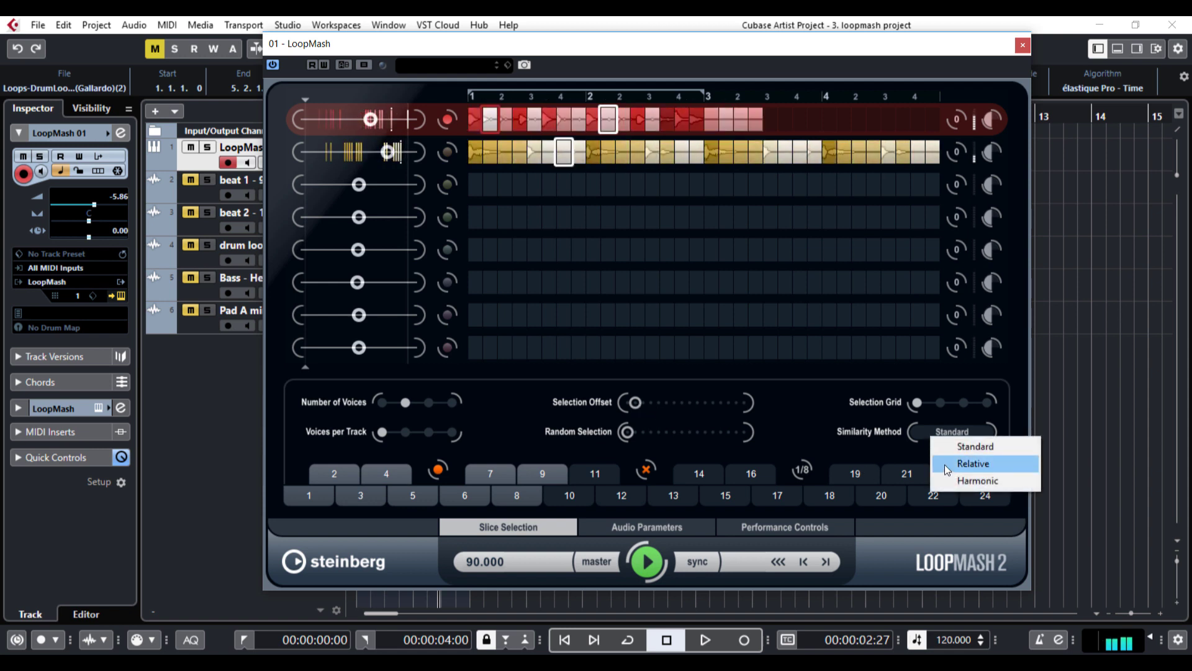
click(945, 465)
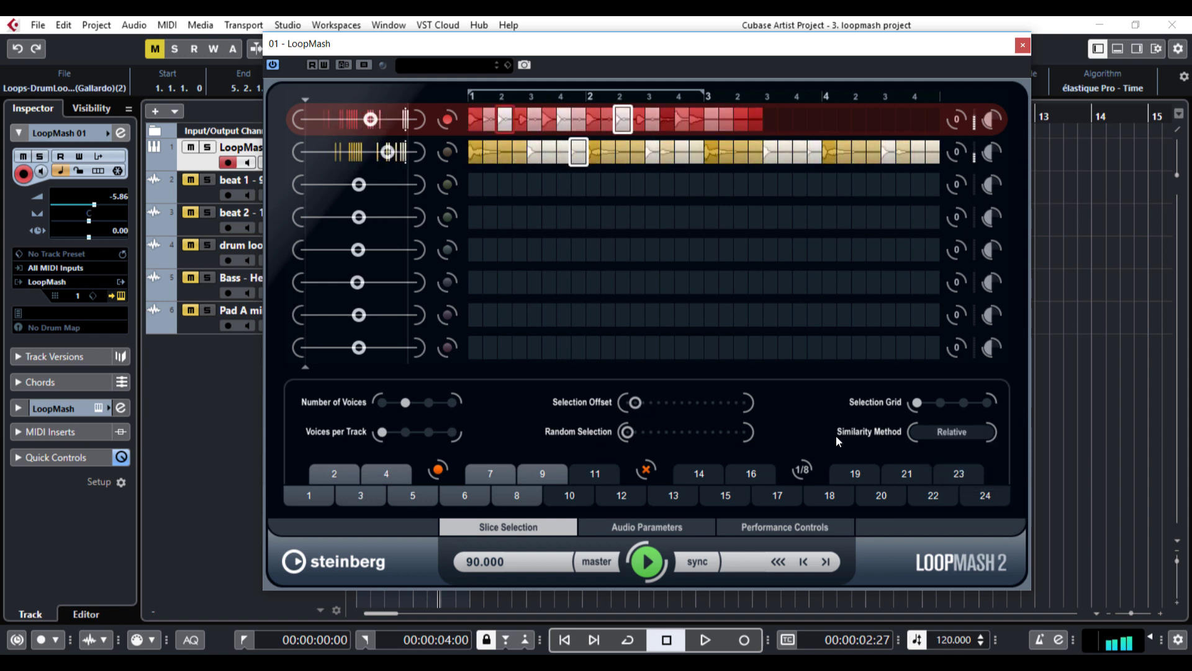
- In Audio Parameters, increase the Adapt amount and adjust the Dry/Wet Mix slider
click(646, 527)
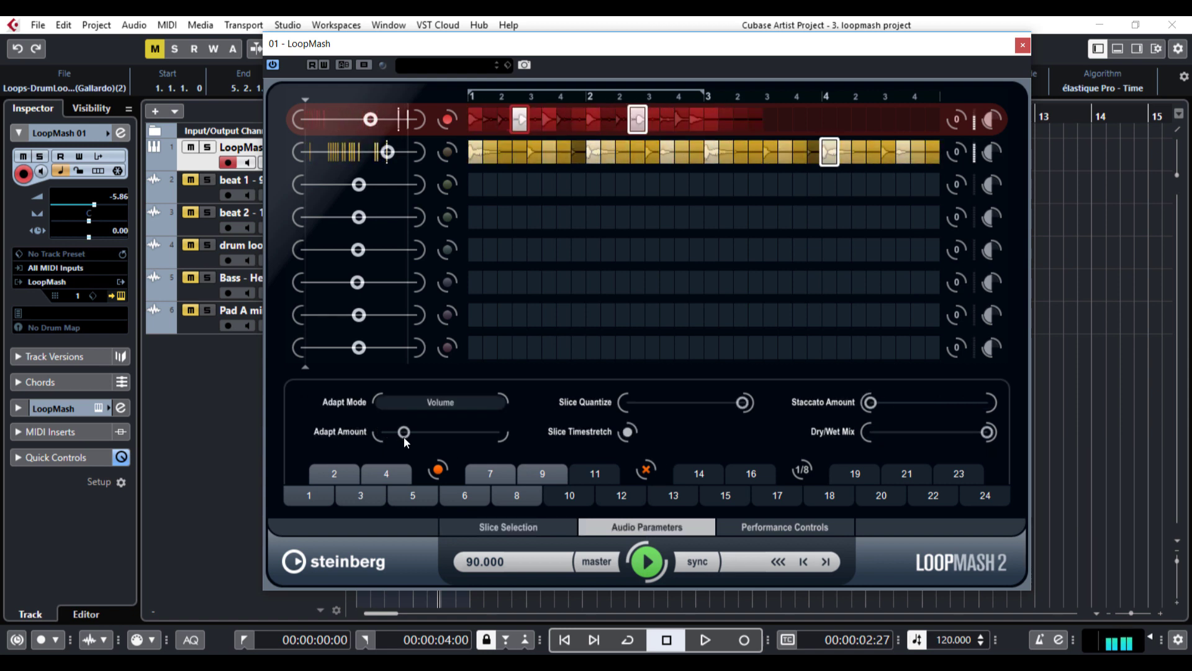
drag(385, 435, 416, 445)
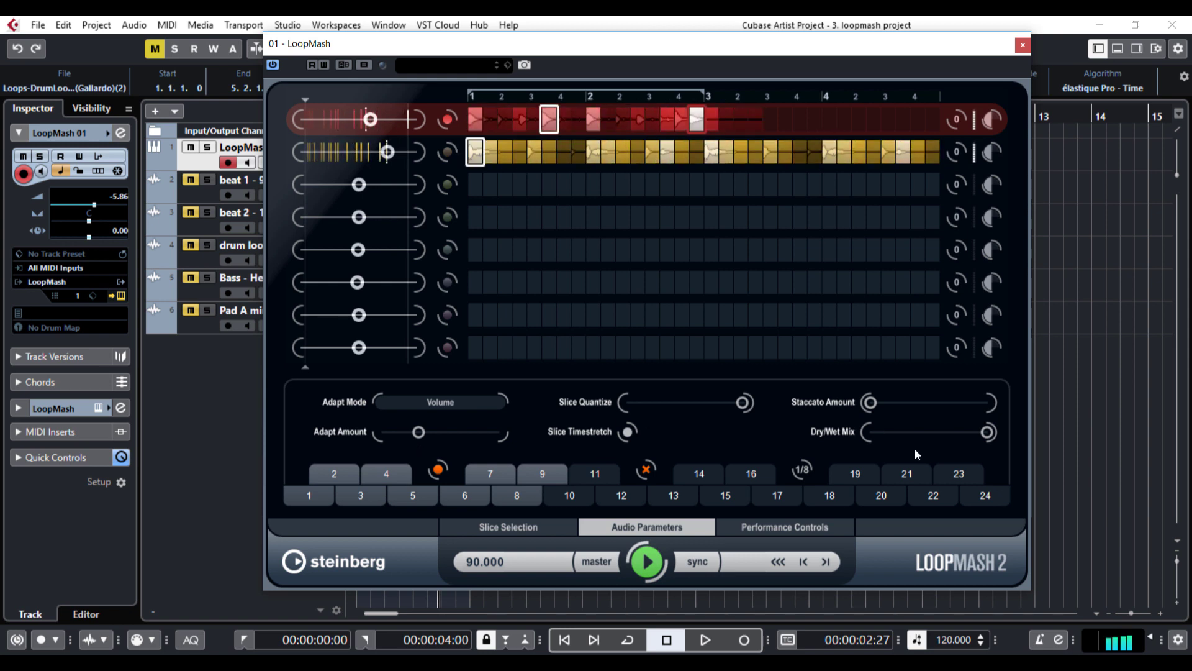
mouse_move(985, 433)
mouse_down()
mouse_move(873, 442)
mouse_move(988, 443)
mouse_up()
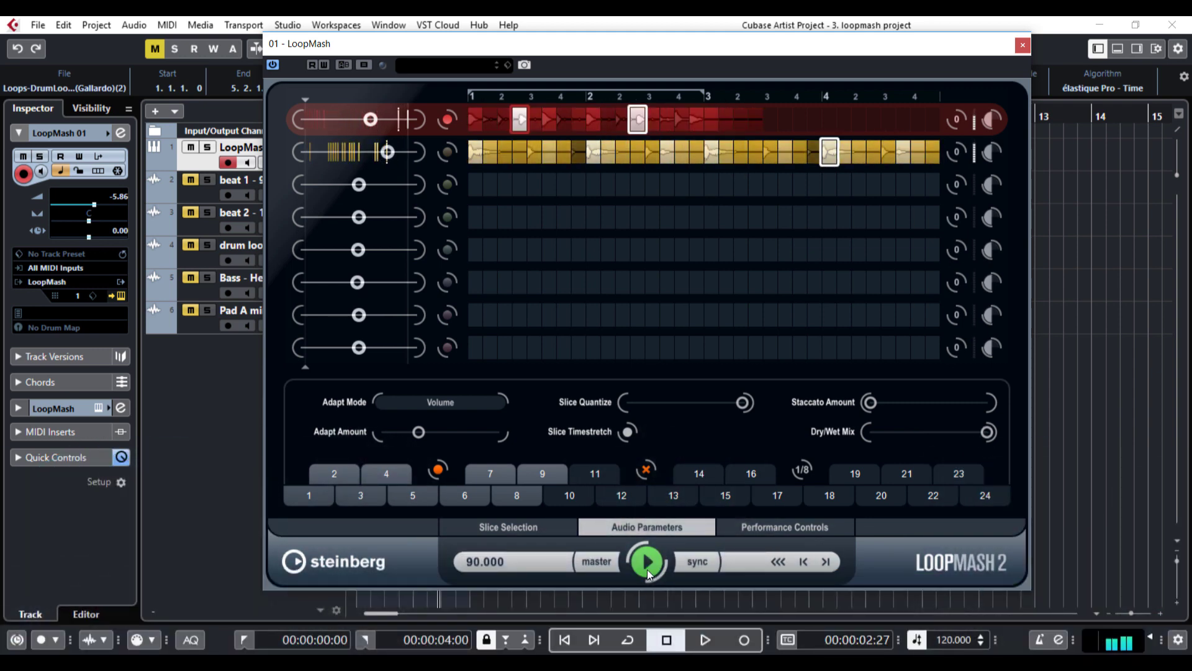
- Drop a drum loop into LoopMash's third lane and raise that lane's similarity
drag(439, 48, 572, 53)
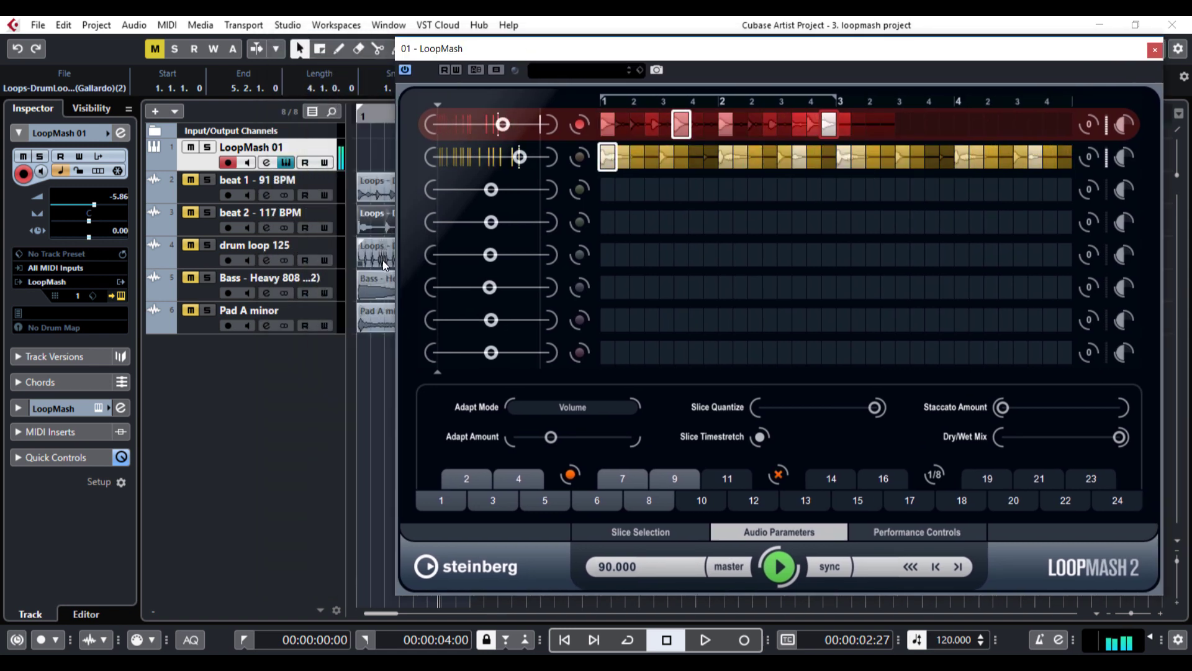
drag(608, 192, 596, 189)
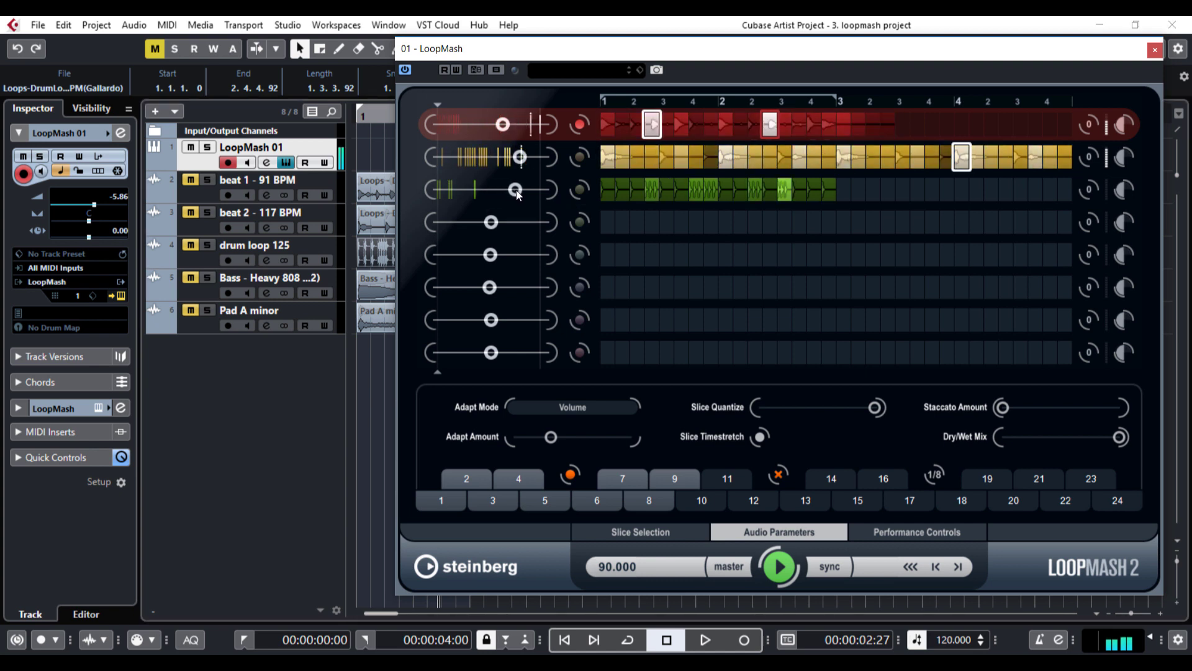
drag(491, 195, 523, 198)
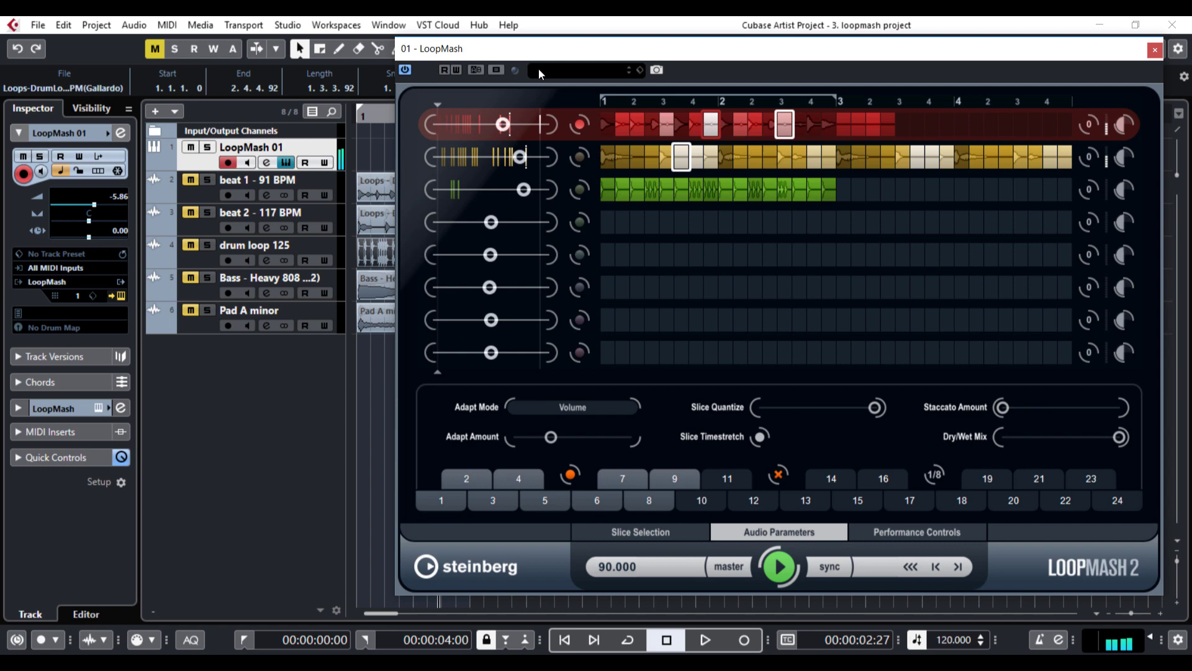
drag(538, 64, 442, 59)
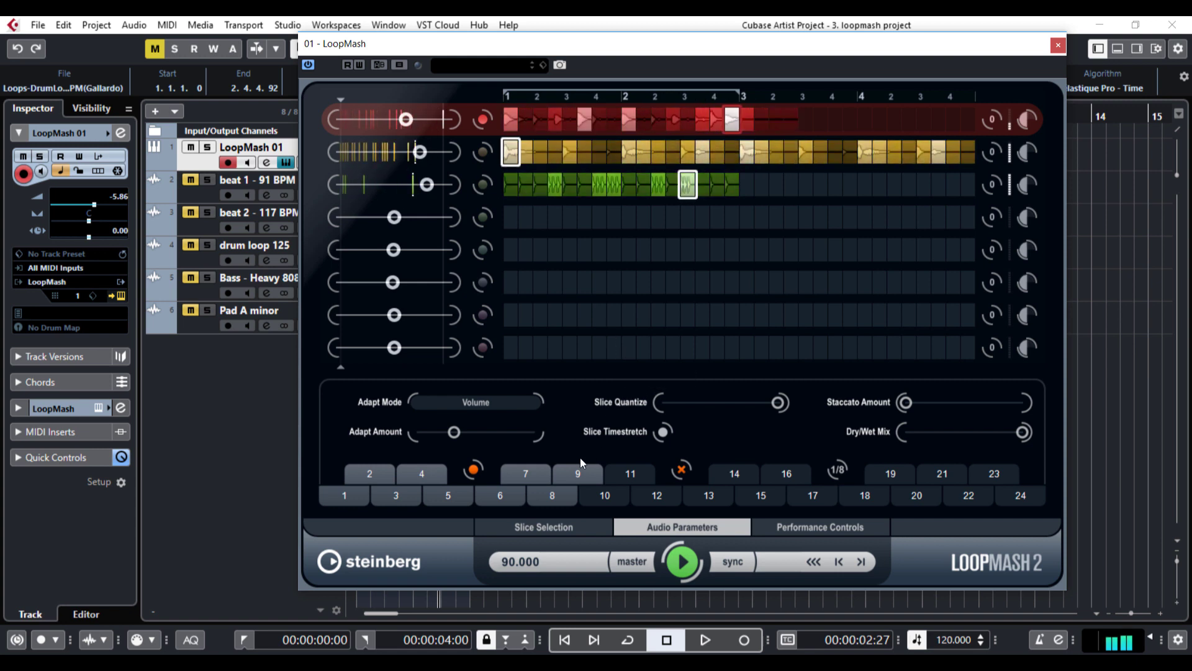
- Make the beat 2 lane the master, set Number of Voices to 3, and resume playback
click(684, 571)
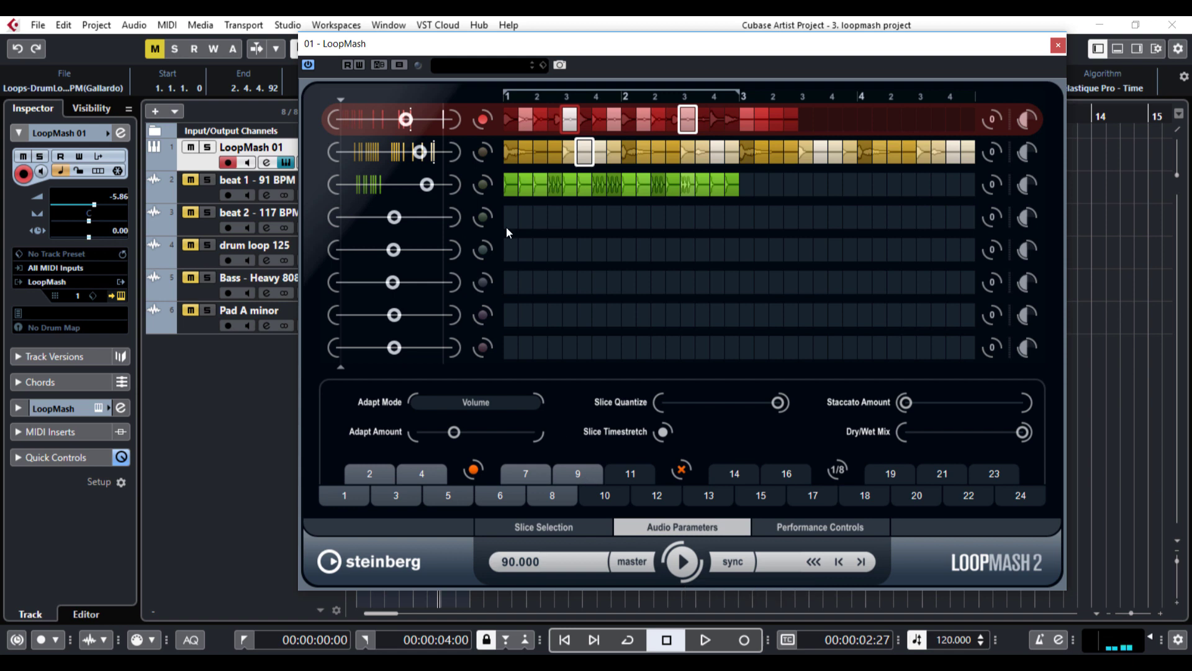
click(484, 154)
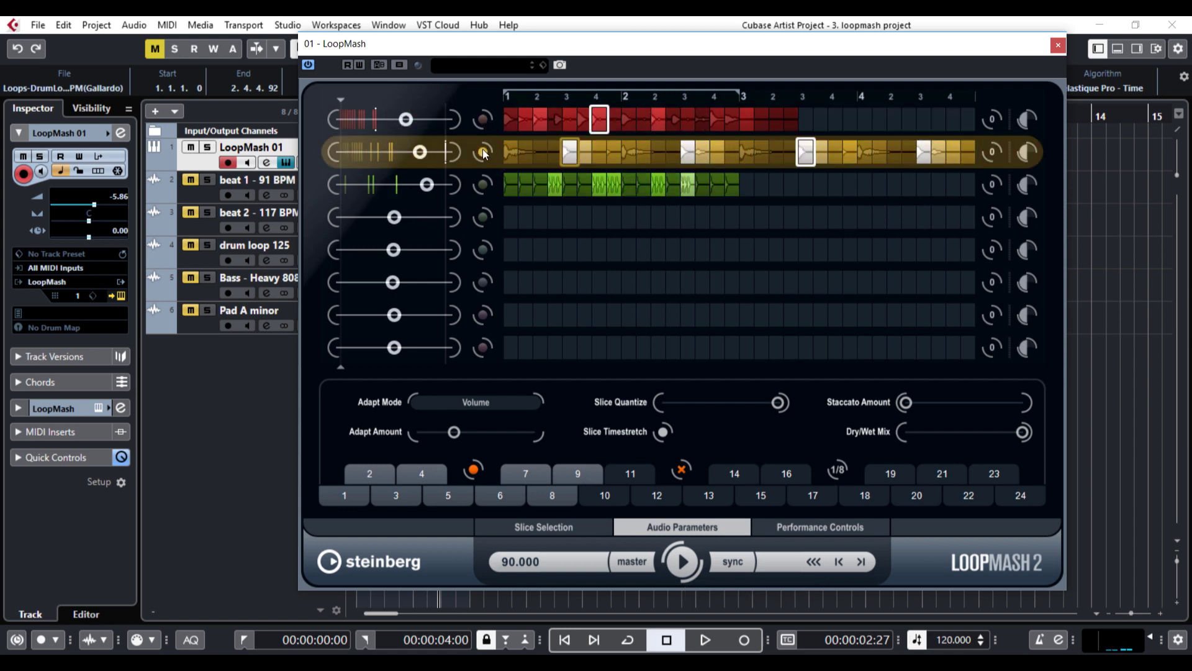
click(520, 527)
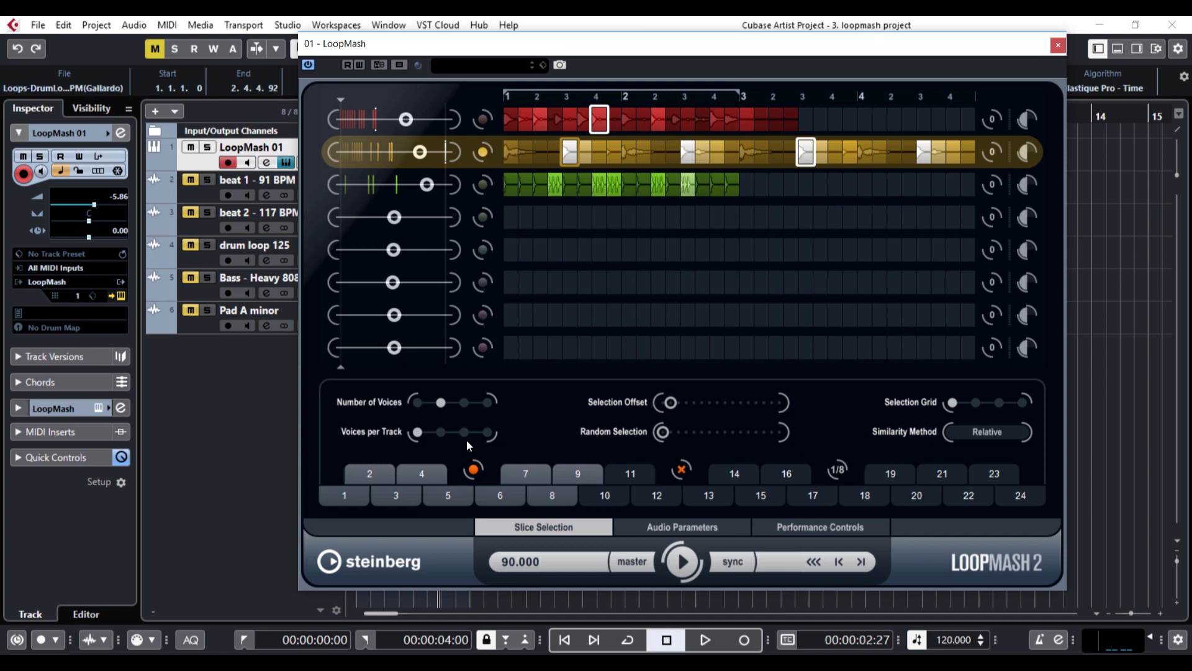
click(463, 403)
click(683, 562)
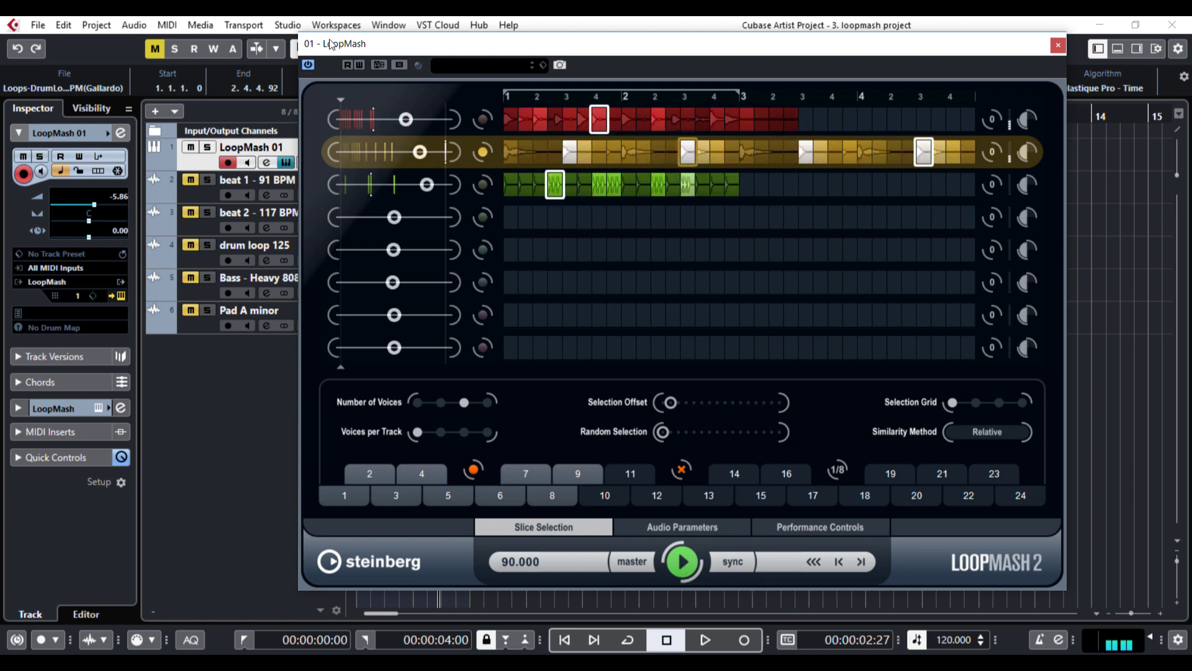
- Put the Bass and Pad A minor loops in lanes 4 and 5 and raise their similarity
drag(332, 44, 416, 43)
drag(368, 283, 594, 219)
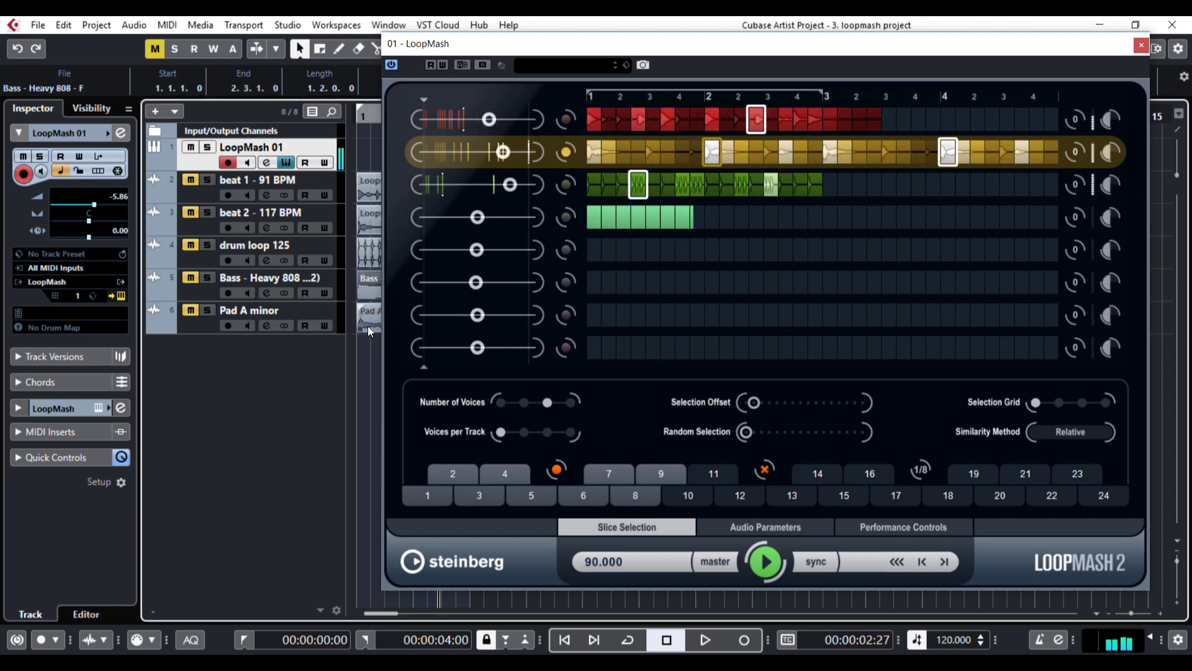
drag(367, 322, 603, 217)
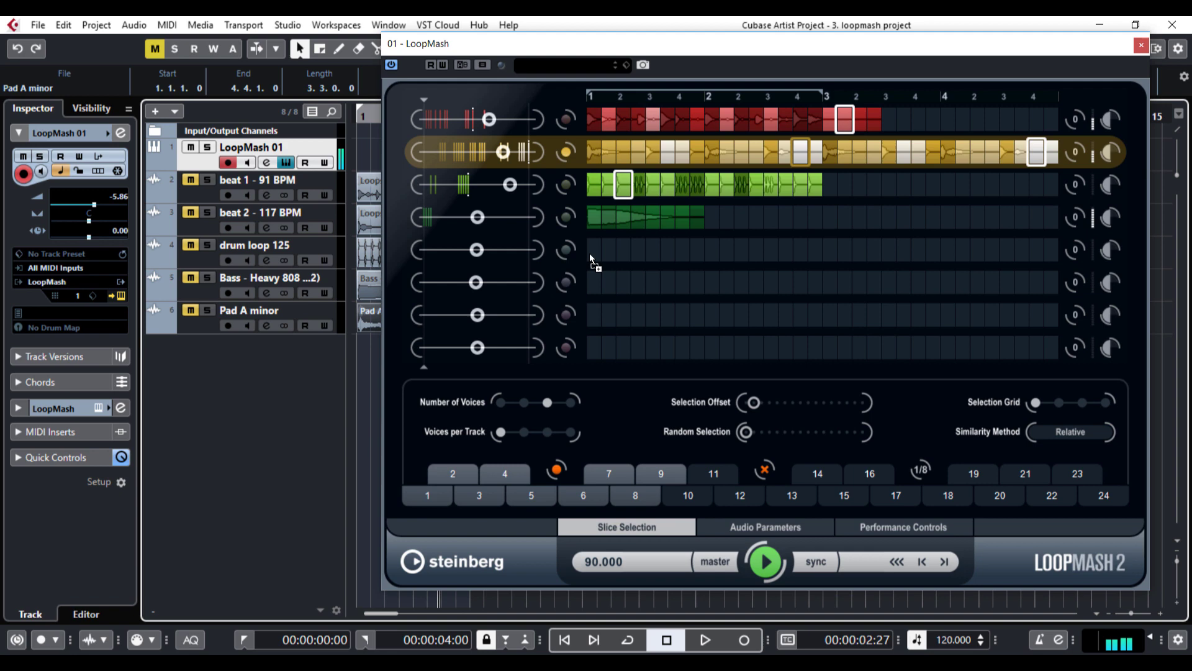
drag(596, 44, 429, 51)
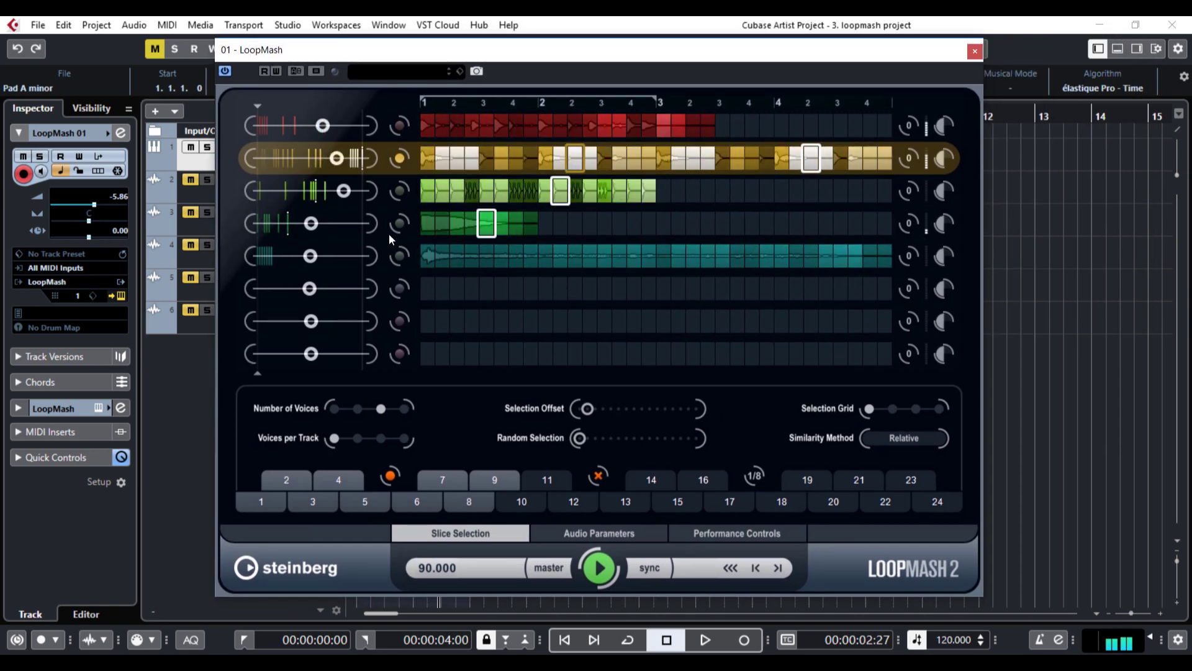
click(333, 222)
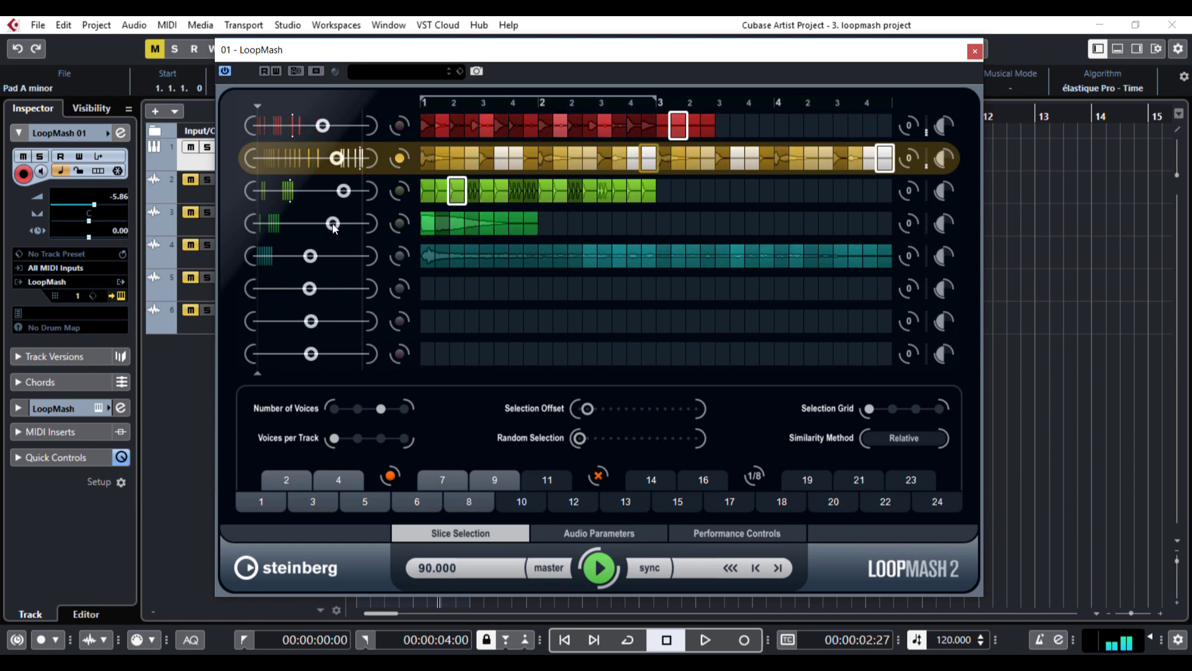
click(319, 256)
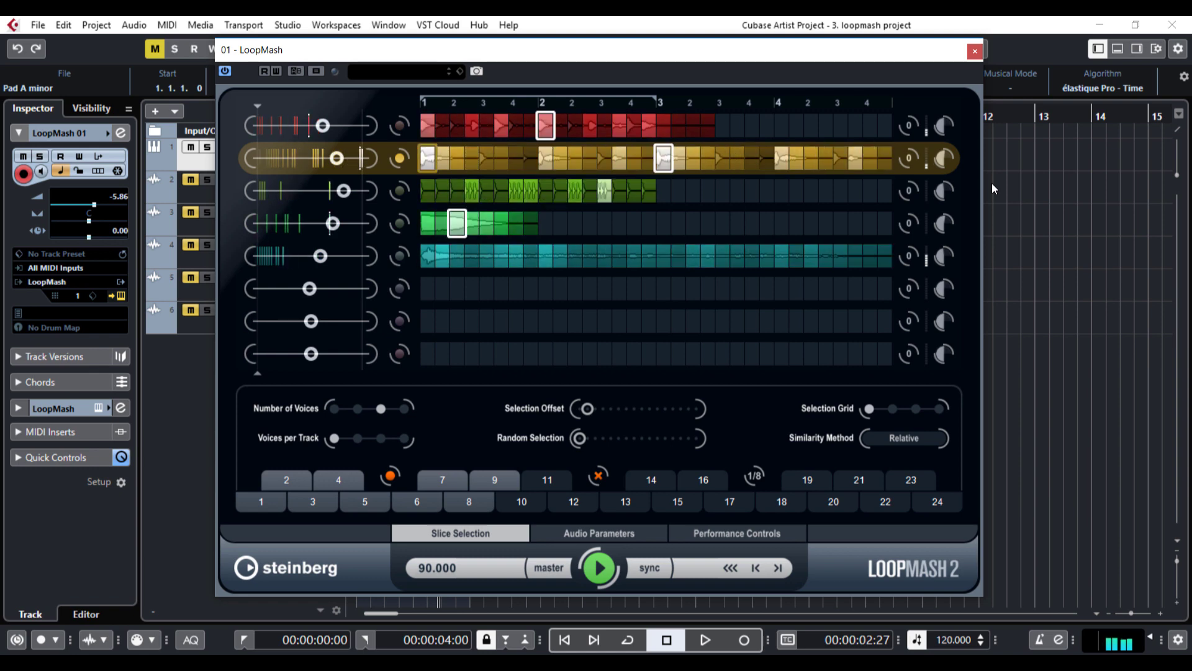
- Transpose LoopMash track 1 by 1 semitone and track 4 by 4 semitones
click(909, 127)
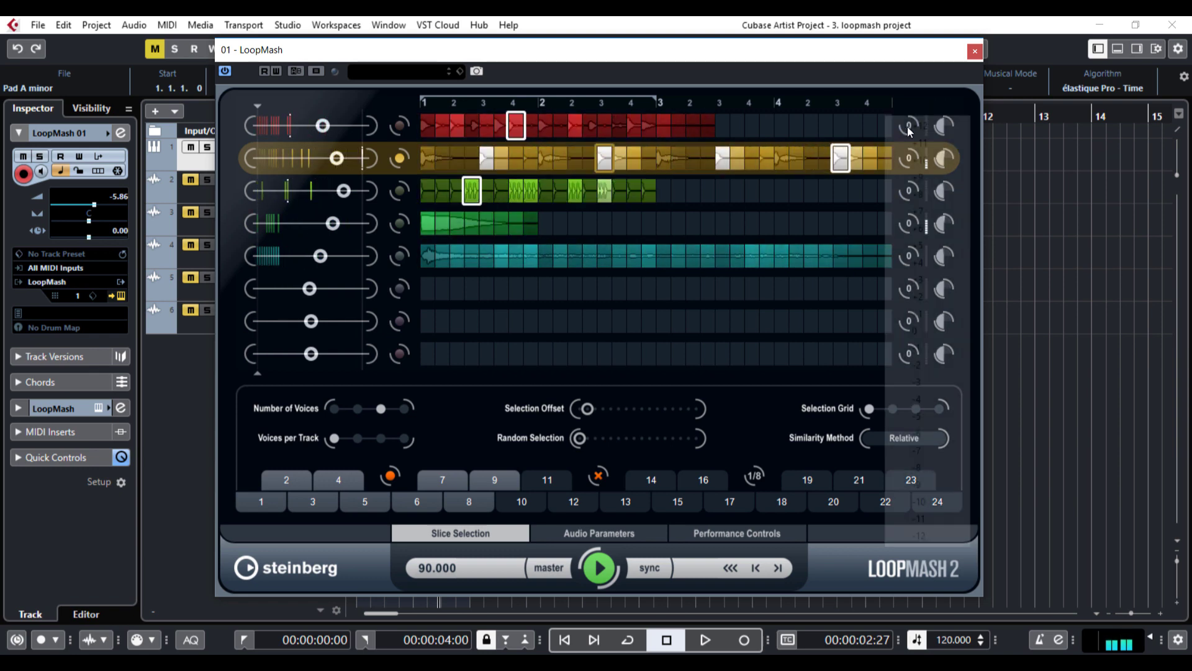
drag(909, 131, 924, 314)
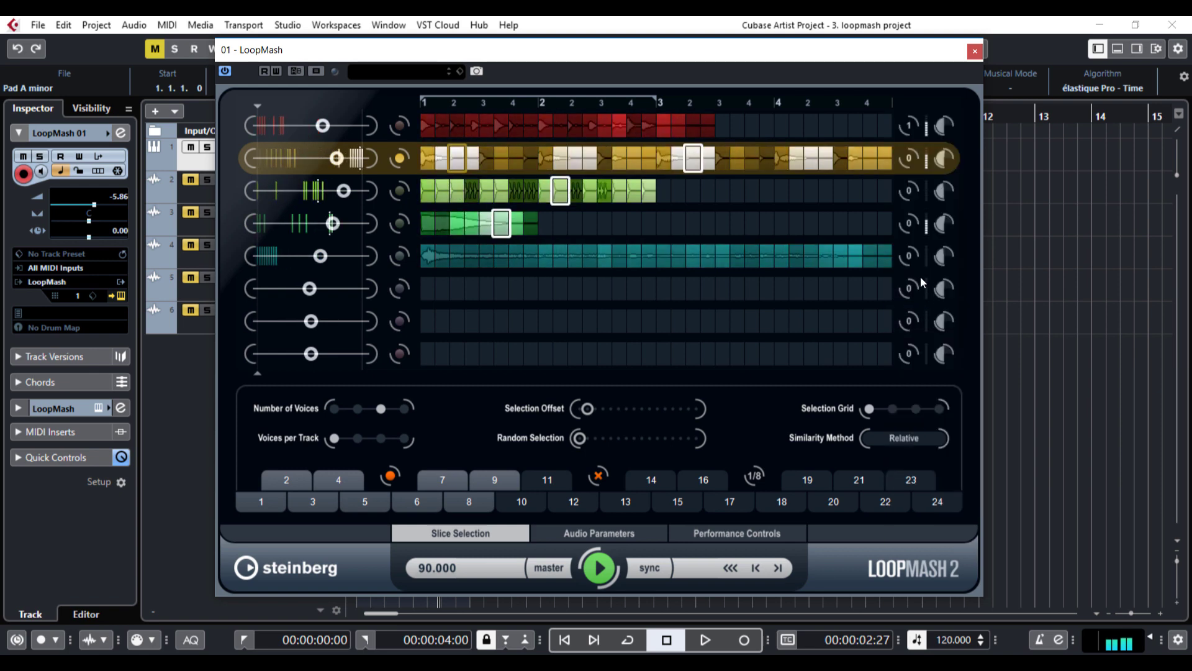
drag(906, 225, 908, 359)
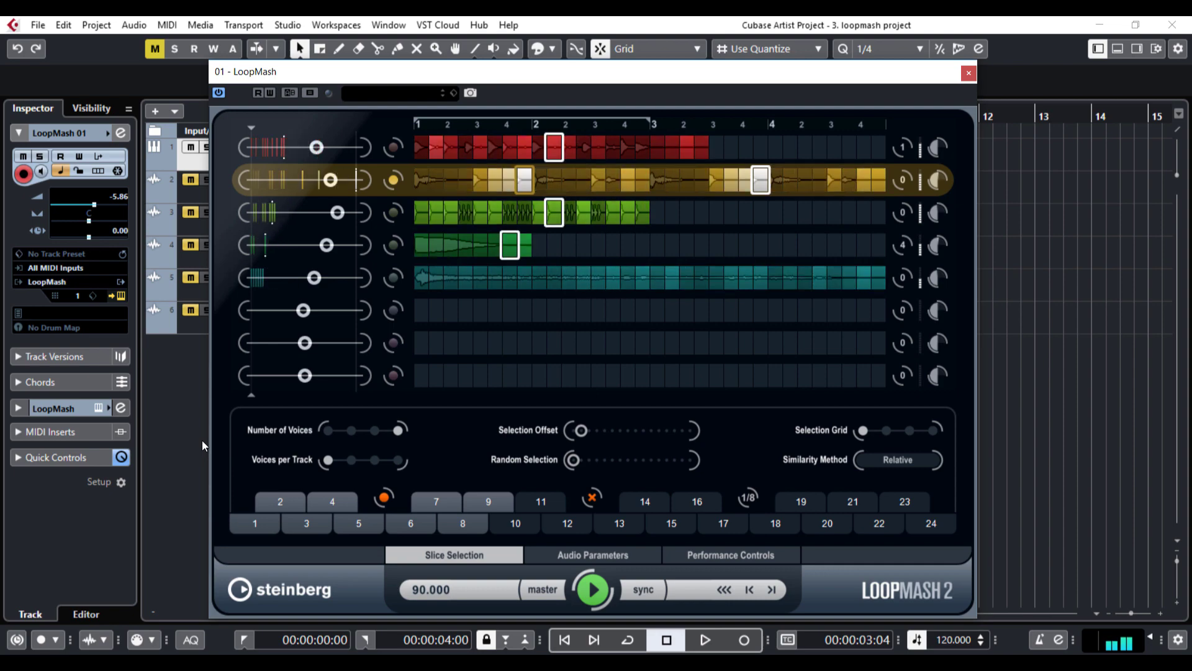
- Stop playback and store the current mash as scene 1, named 'loopmash 1'
click(593, 589)
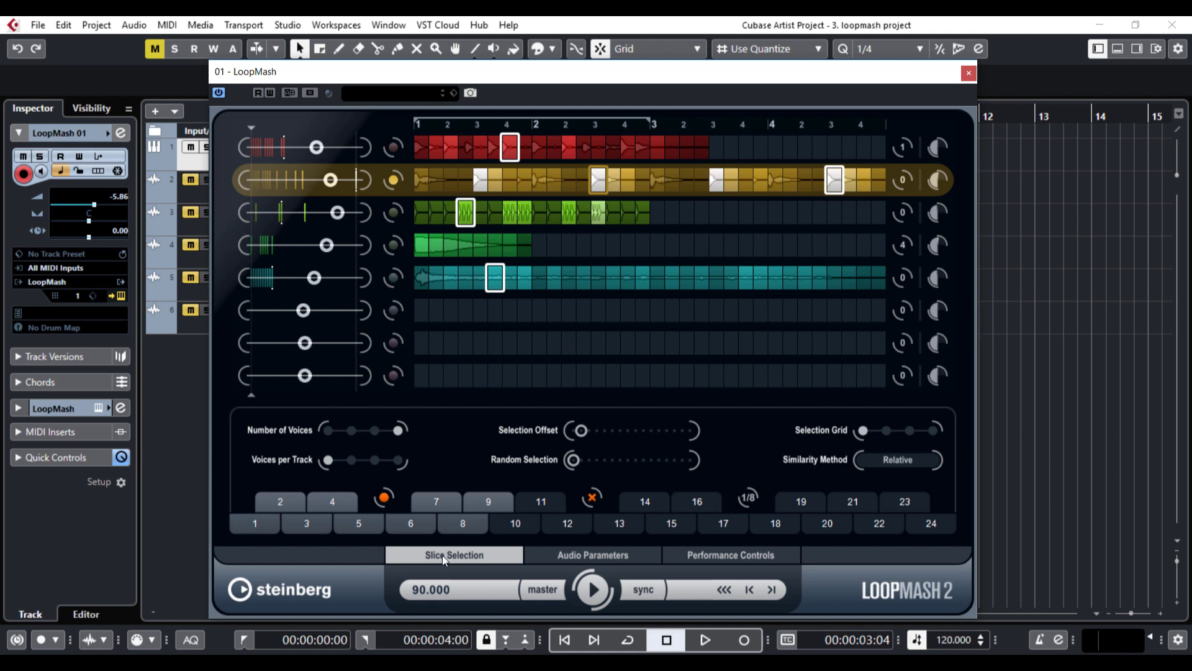
click(384, 498)
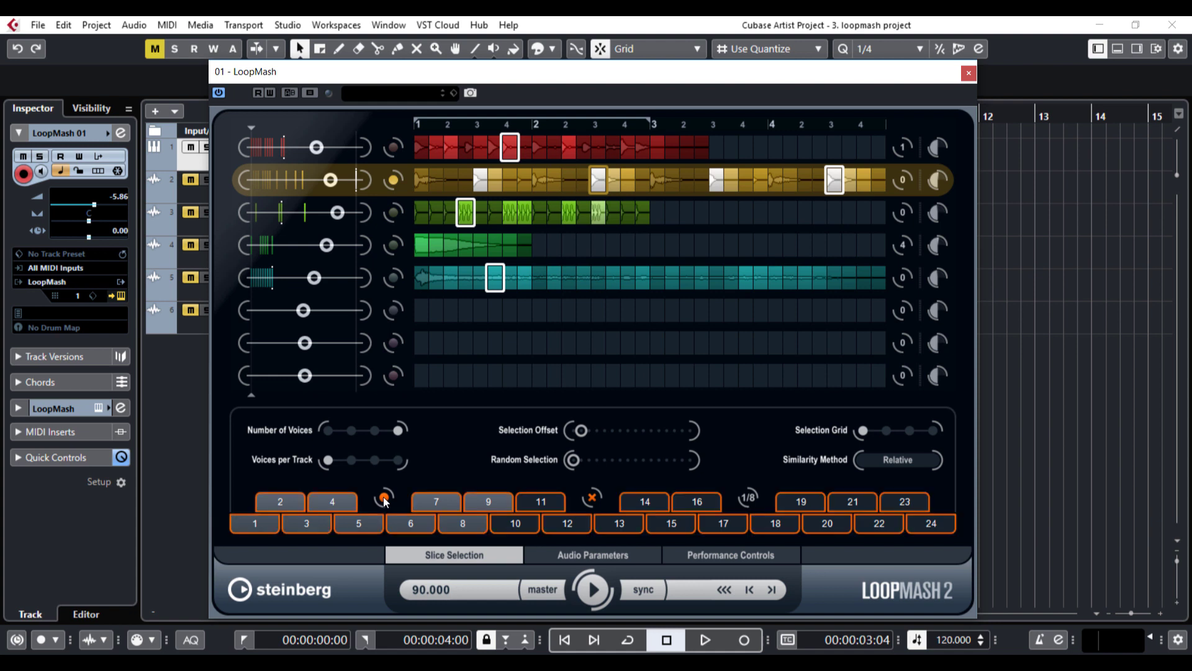
click(254, 523)
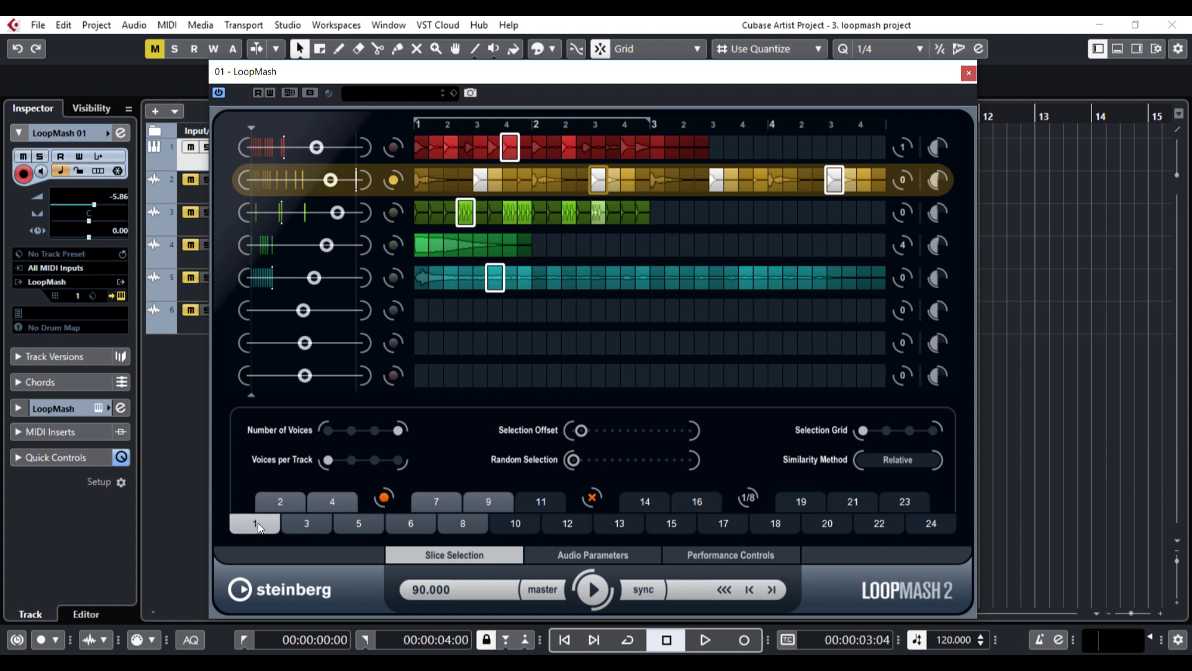
double_click(259, 523)
key(Return)
- Recall the stored scenes 2, 4 and 3 in turn
click(284, 505)
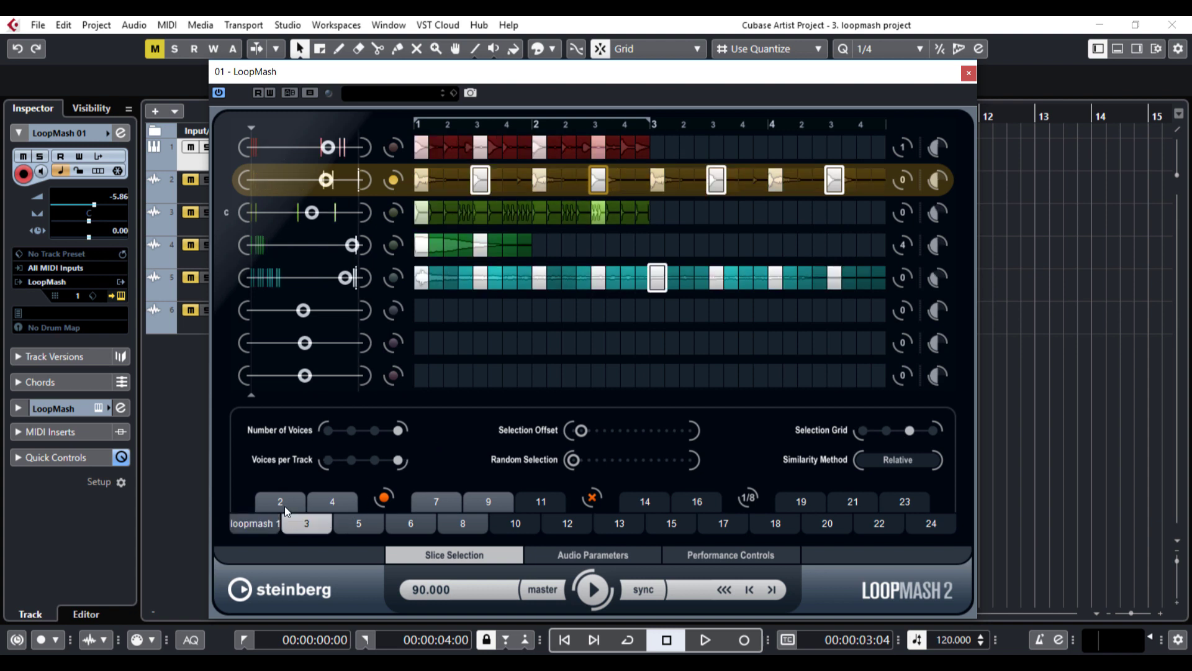
click(333, 502)
click(311, 523)
- Restart LoopMash playback of the five-lane mash
click(594, 593)
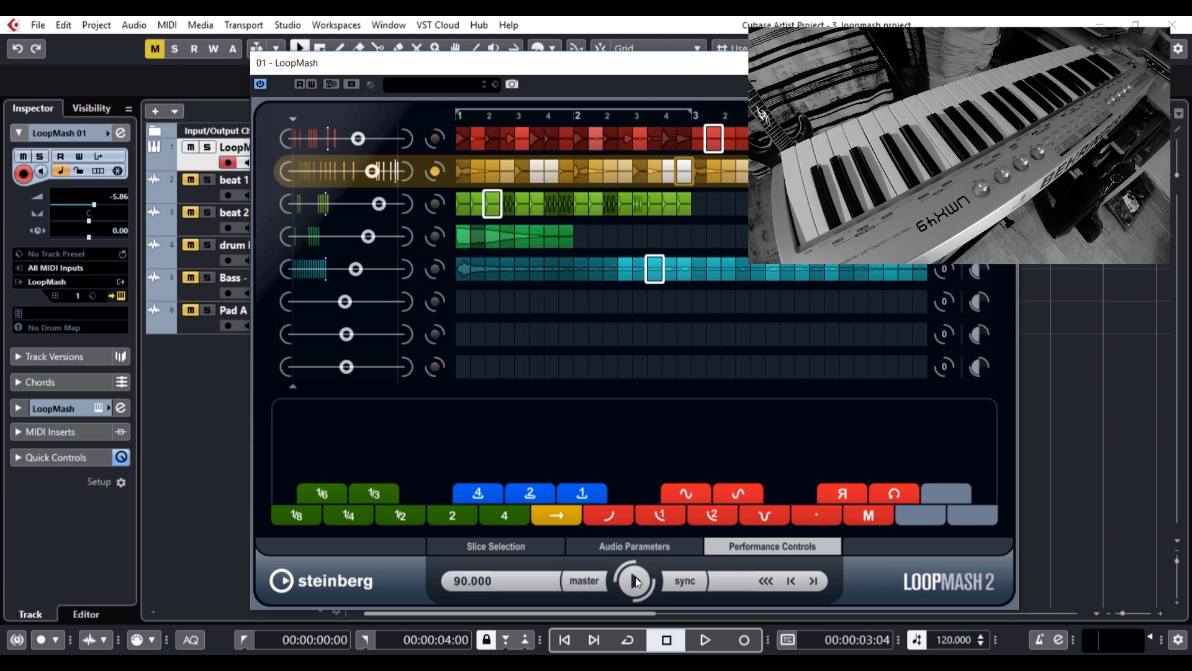
- Start LoopMash playback for the live performance-effects run
click(635, 580)
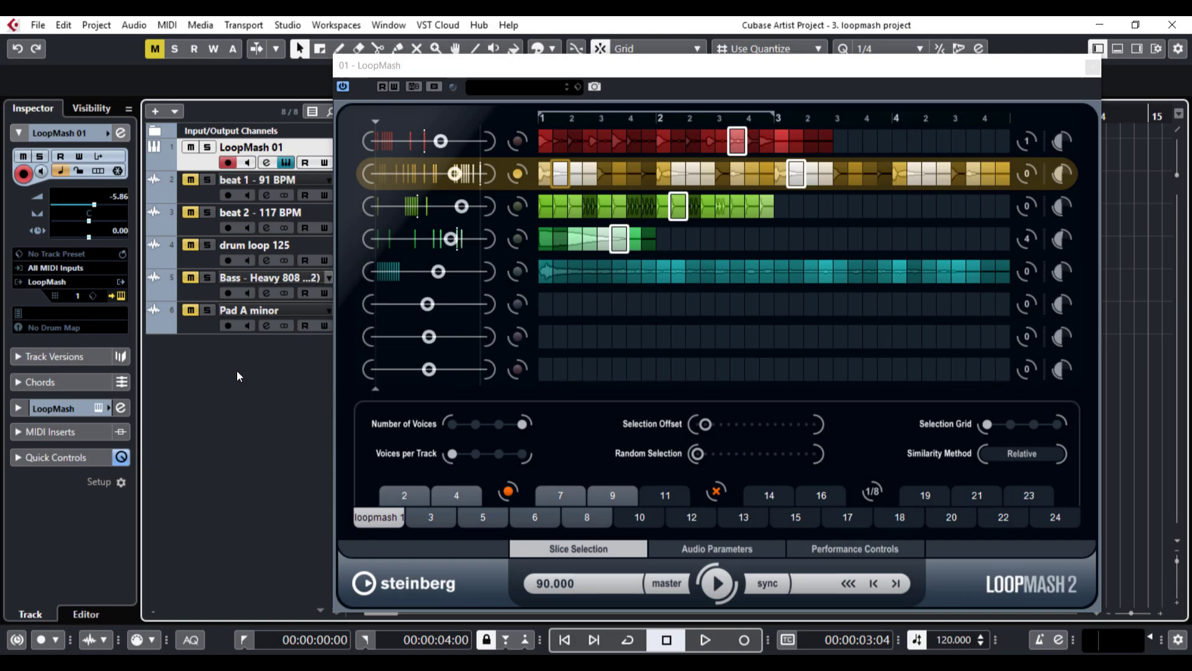
right_click(236, 371)
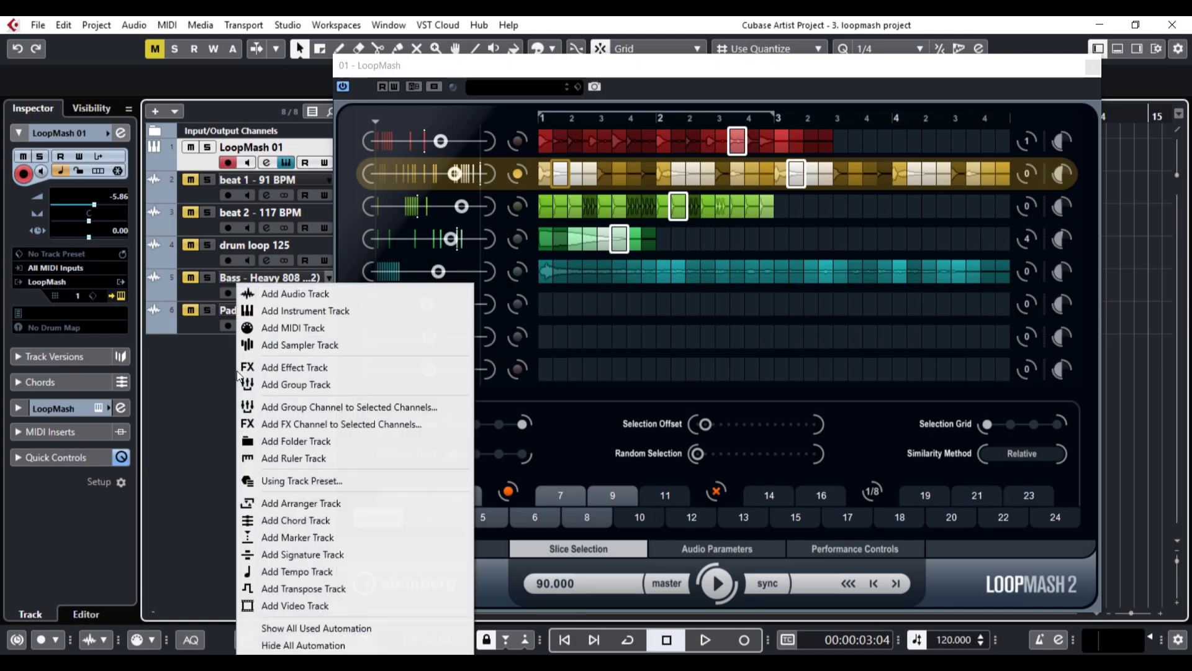
click(311, 311)
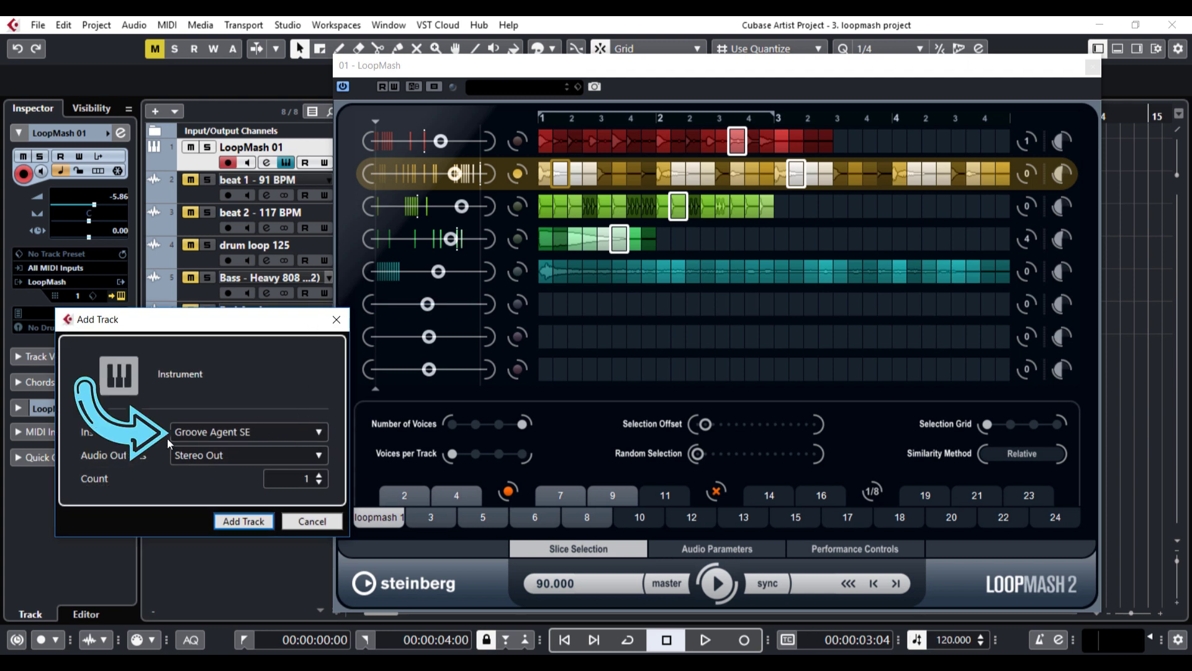
click(311, 524)
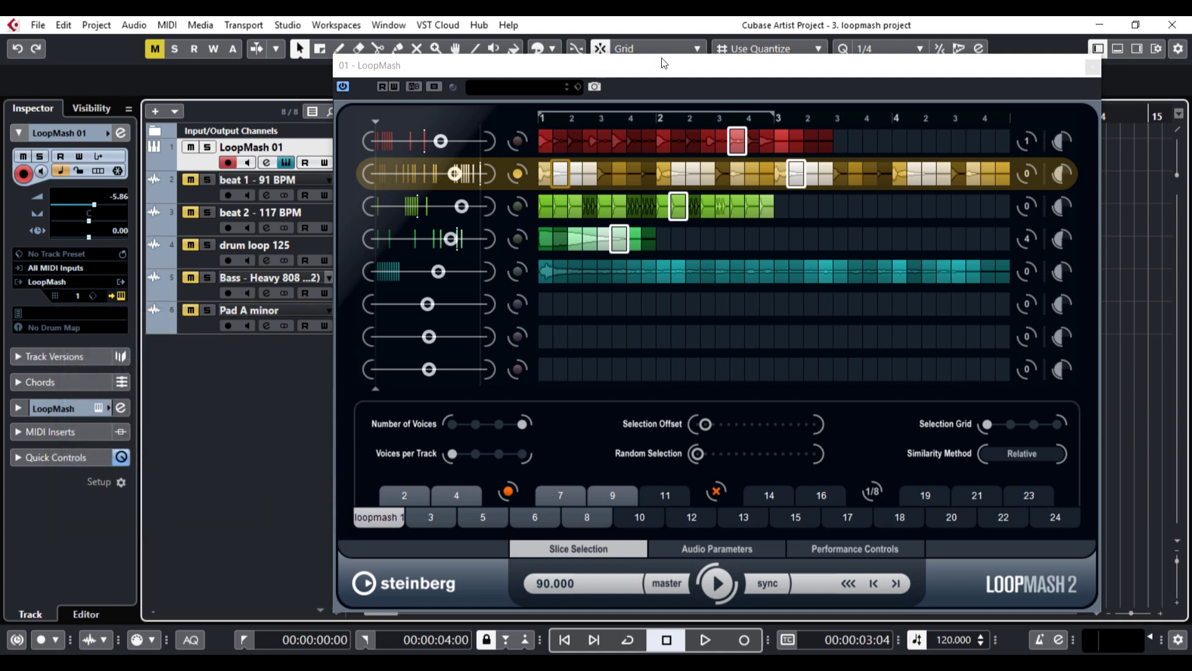
drag(663, 63, 584, 64)
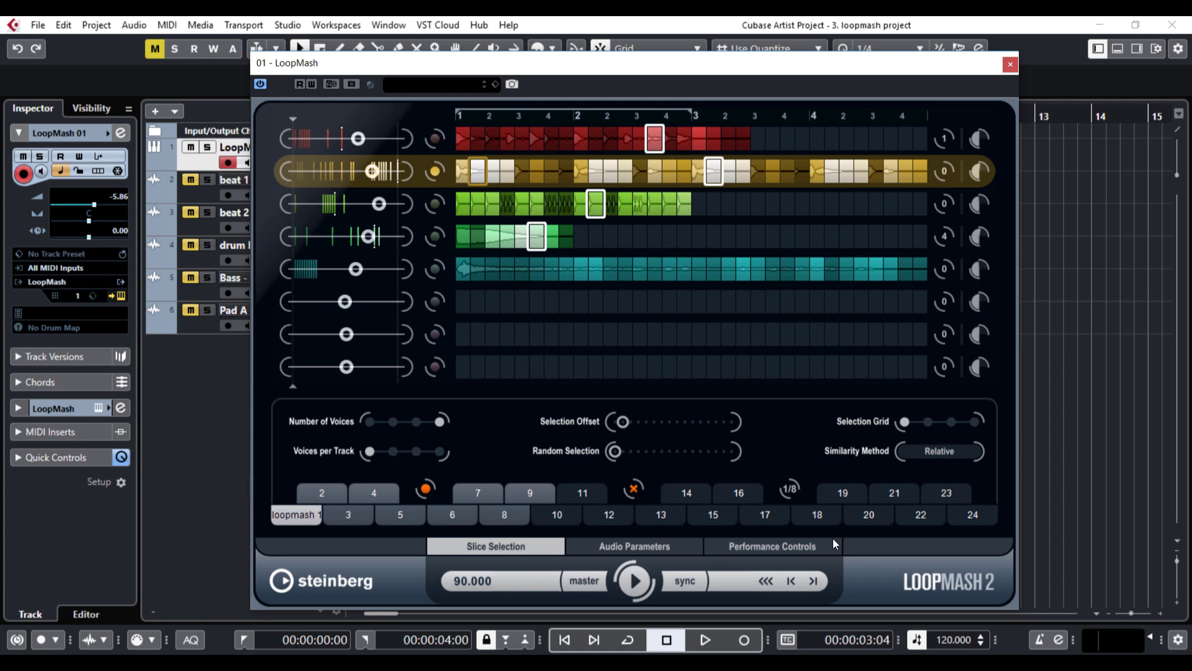
- Show LoopMash's Audio Parameters page, with Adapt Mode on Volume and Dry/Wet Mix at full
click(797, 547)
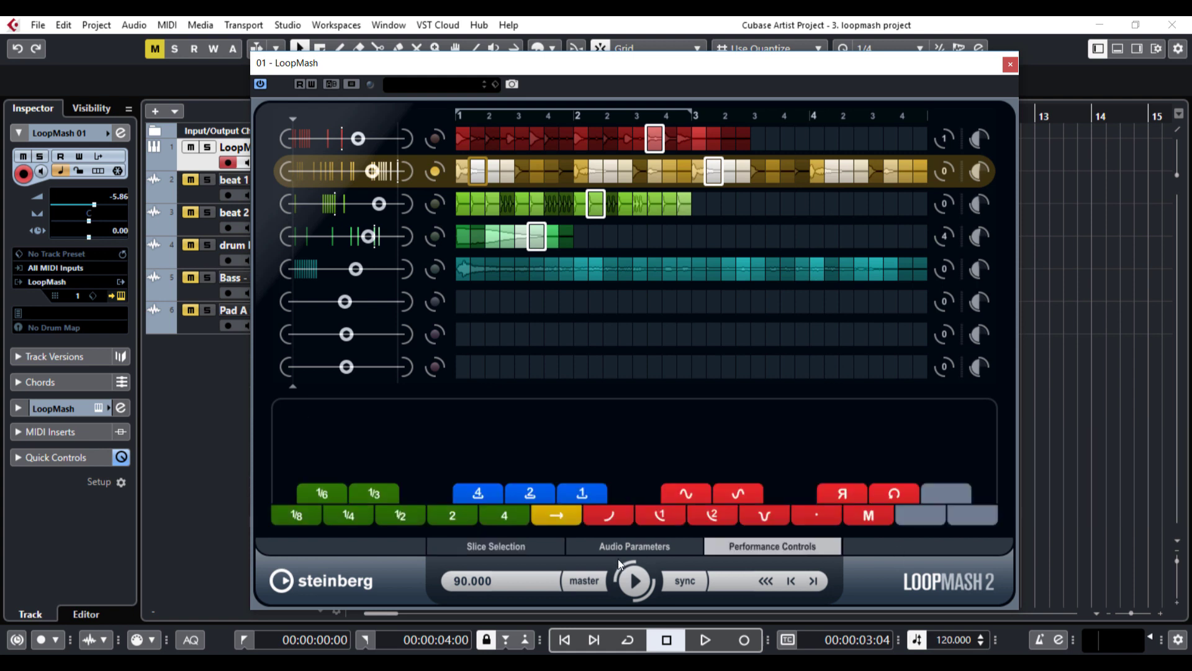
click(638, 548)
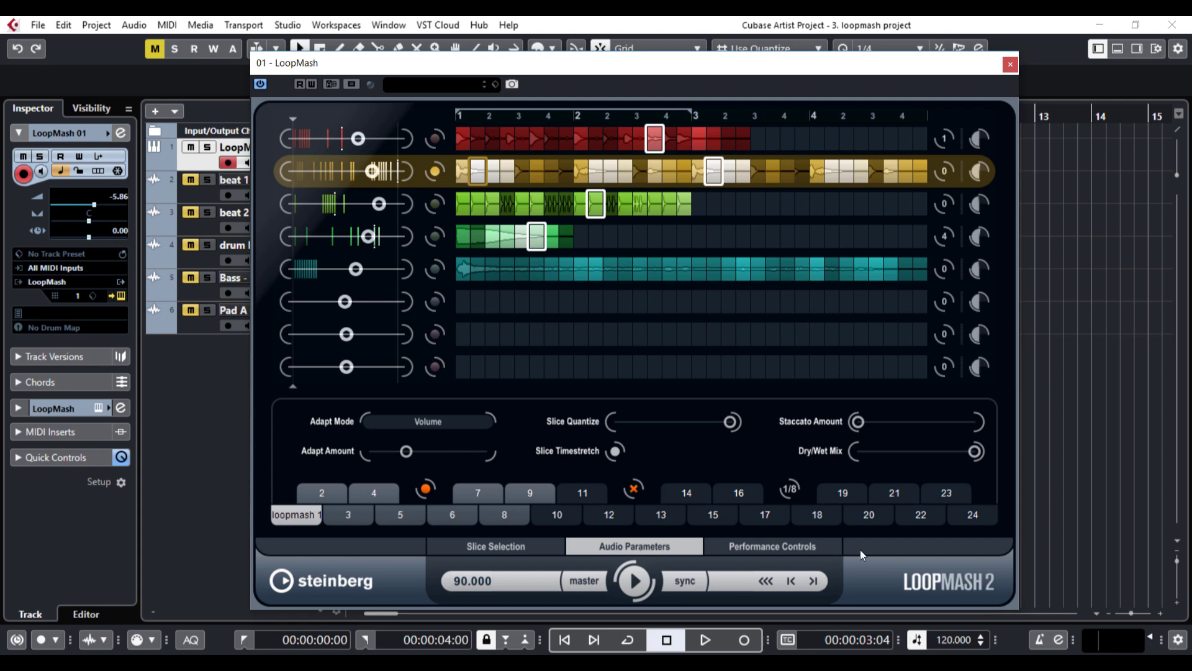